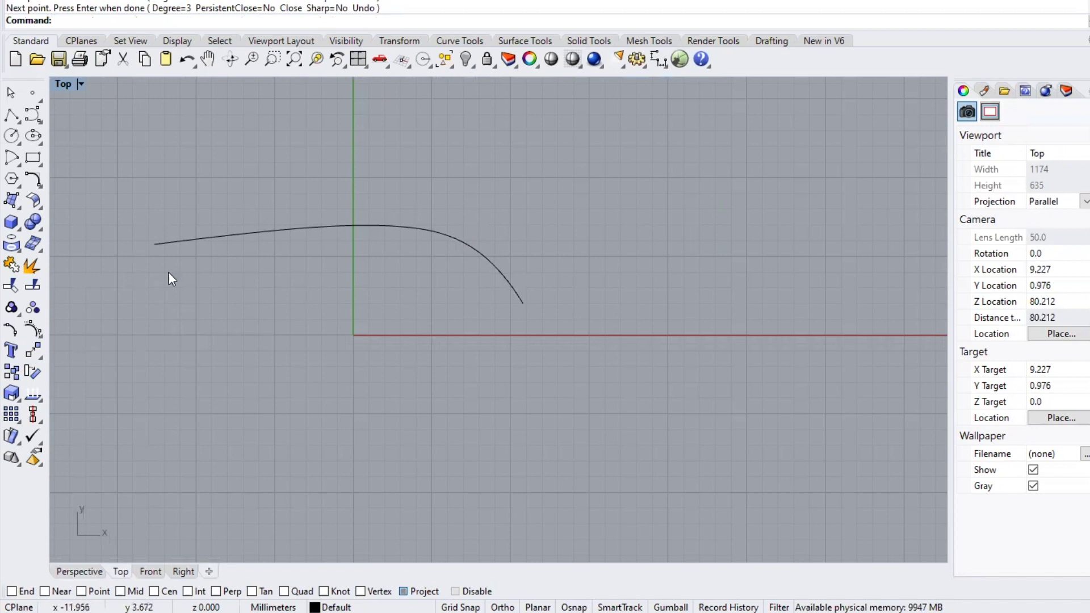
Step: Draw a degree-3 curve below the existing curve, joining its two ends with End snap, and delete the new curve
key("Return")
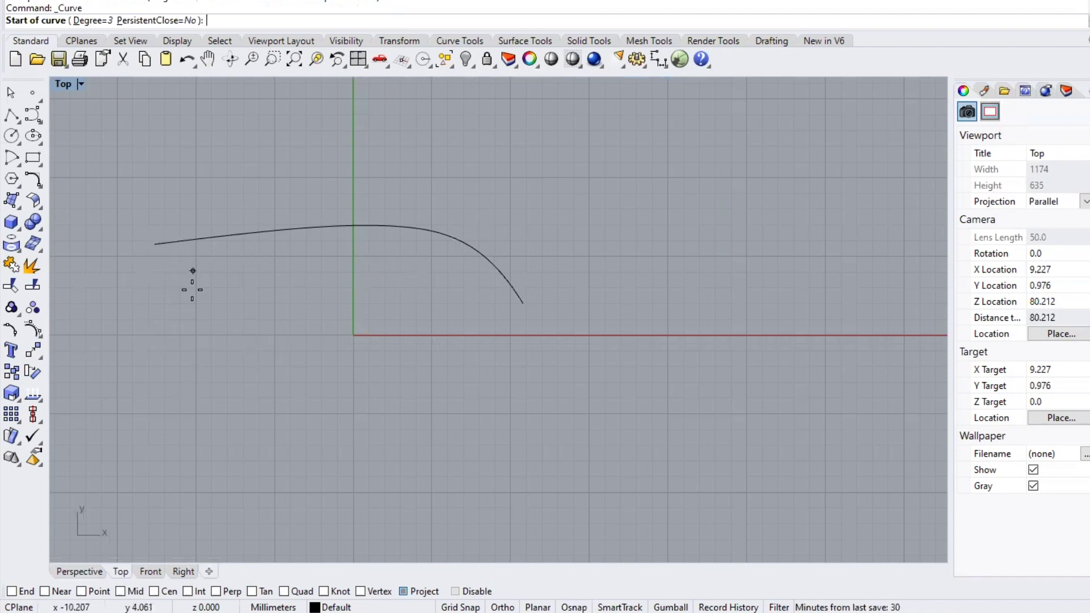
left_click(13, 590)
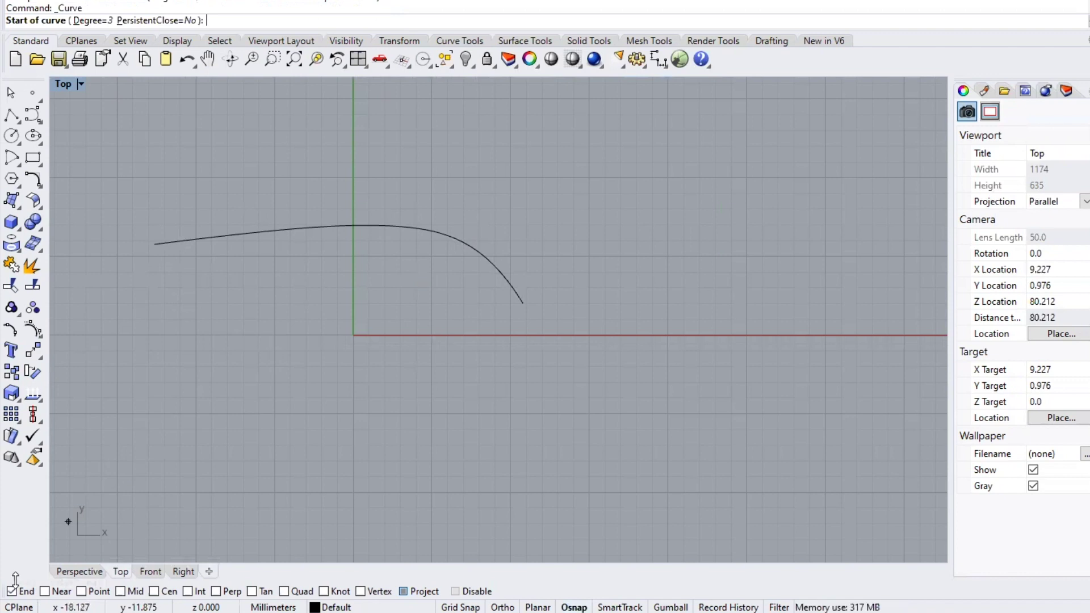
left_click(155, 244)
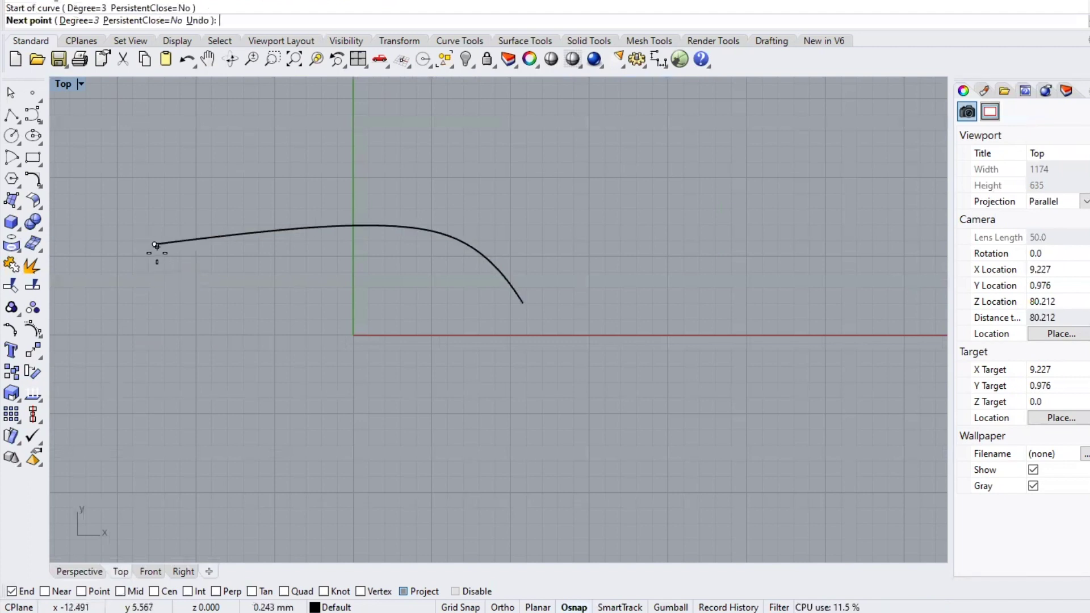
left_click(209, 333)
left_click(389, 409)
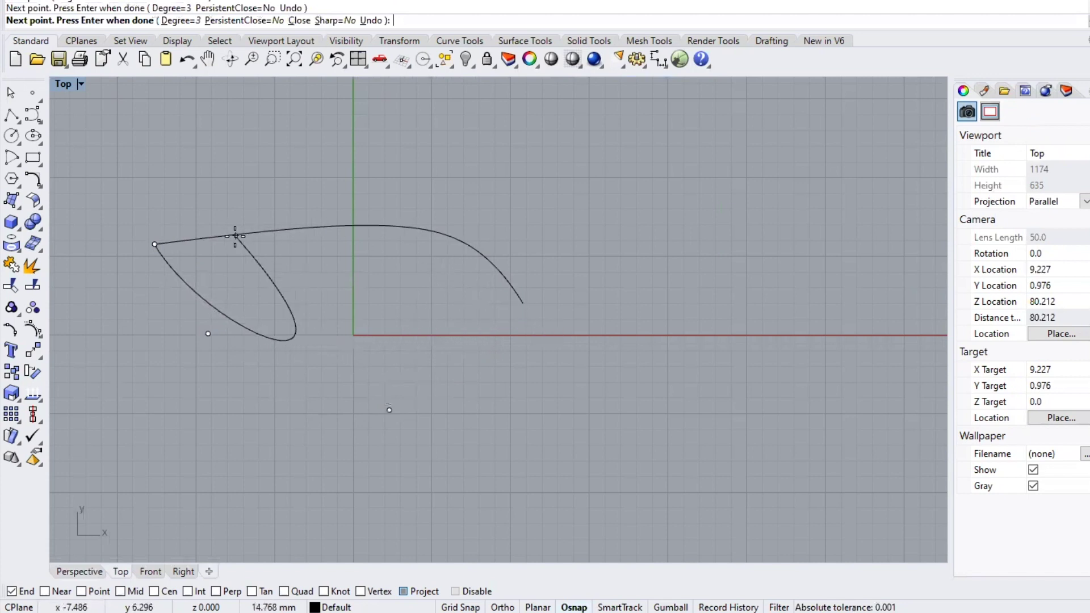
left_click(521, 302)
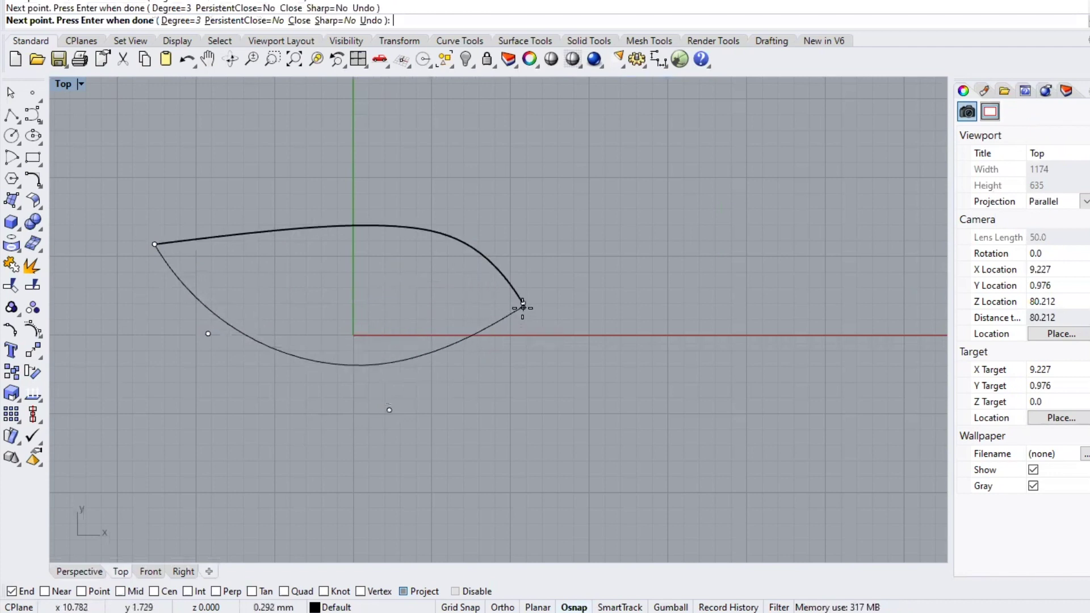
key("Return")
key("Delete")
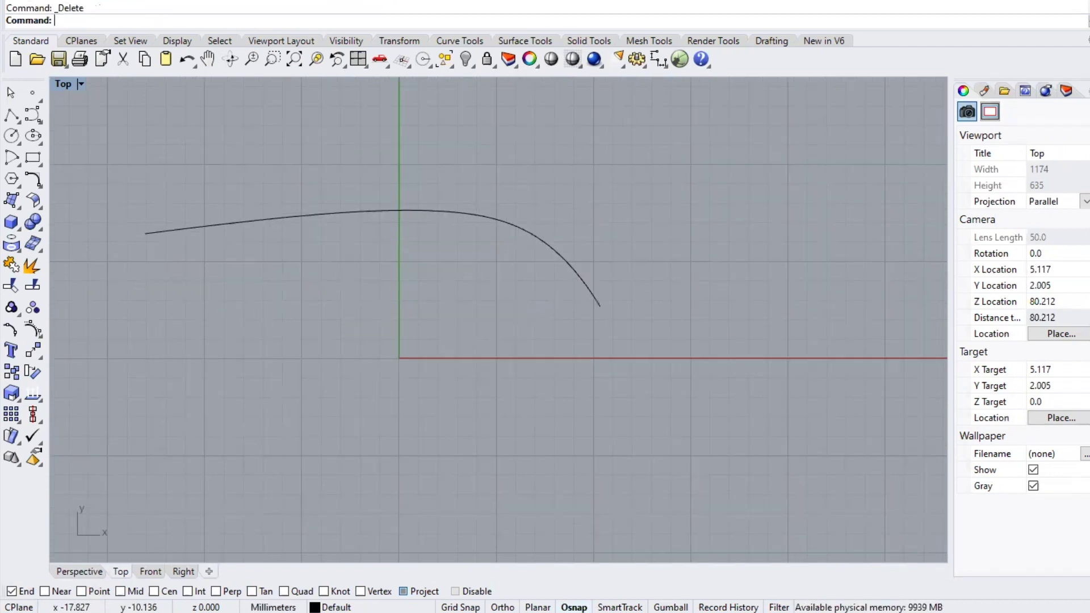
Step: Replace End snap with Near and draw a downward-bowed control-point curve that starts and finishes on the existing curve
left_click(12, 591)
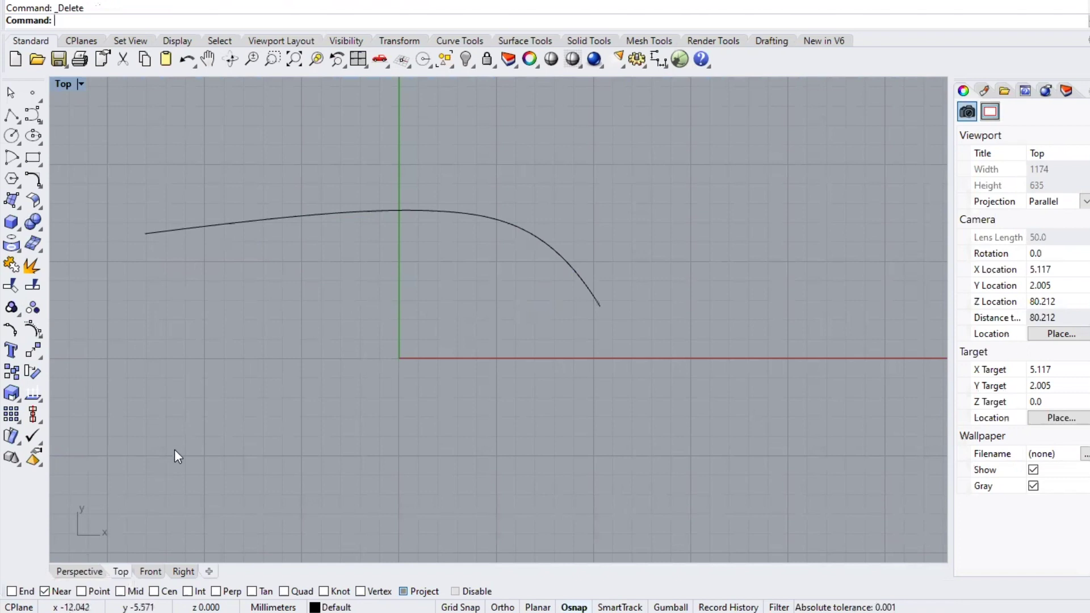
left_click(33, 115)
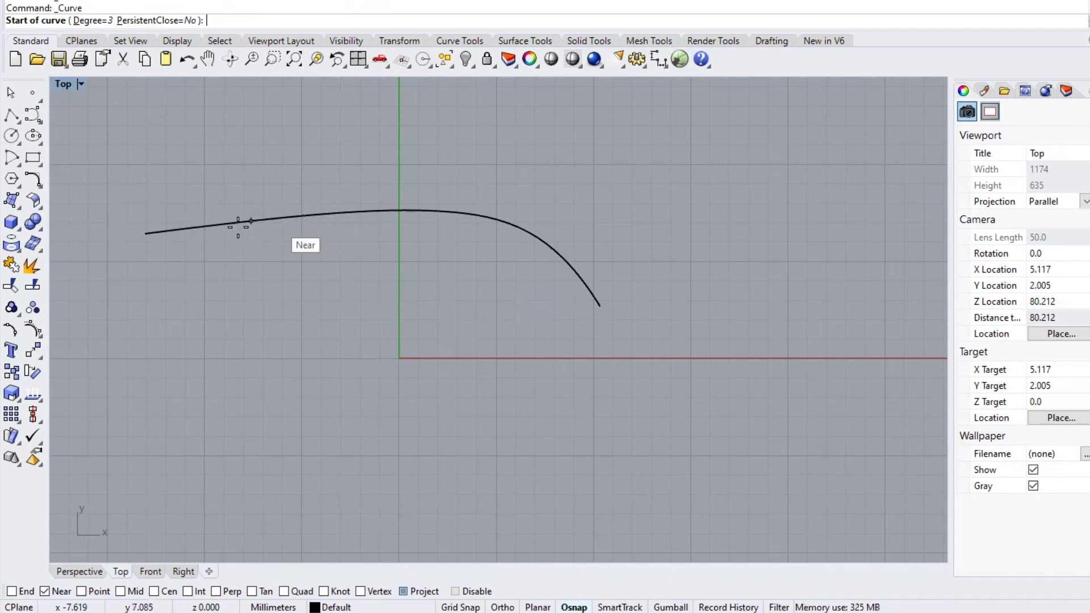
left_click(206, 227)
left_click(273, 302)
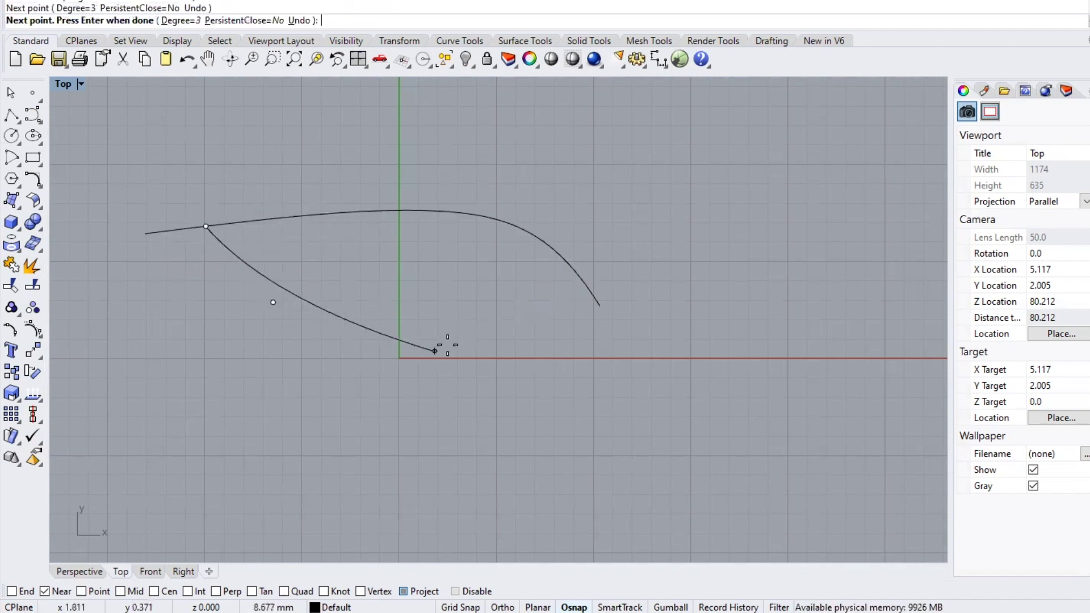
left_click(450, 343)
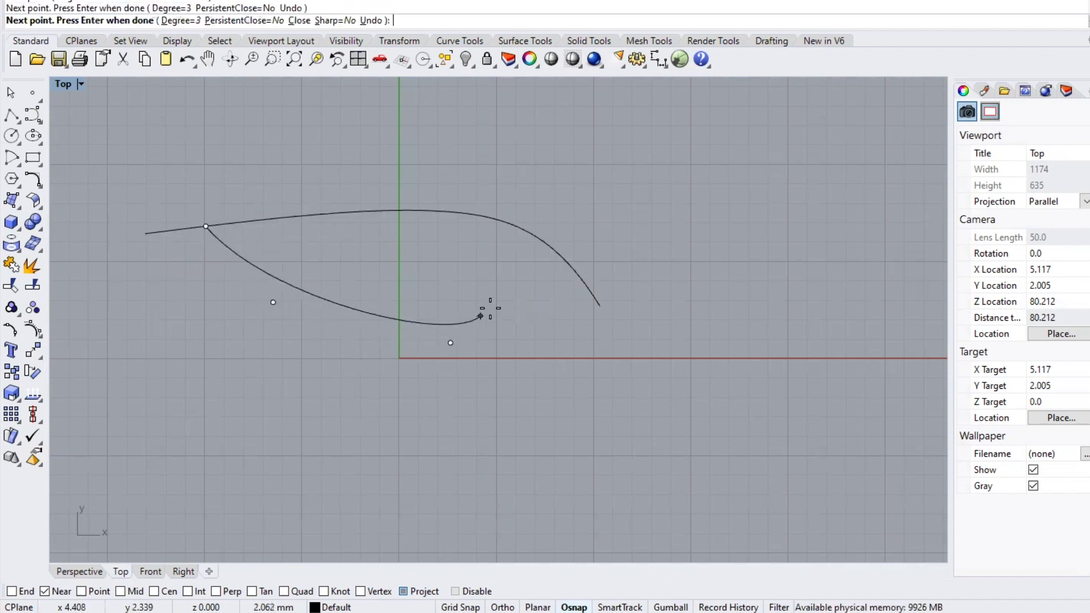
left_click(563, 261)
key("Return")
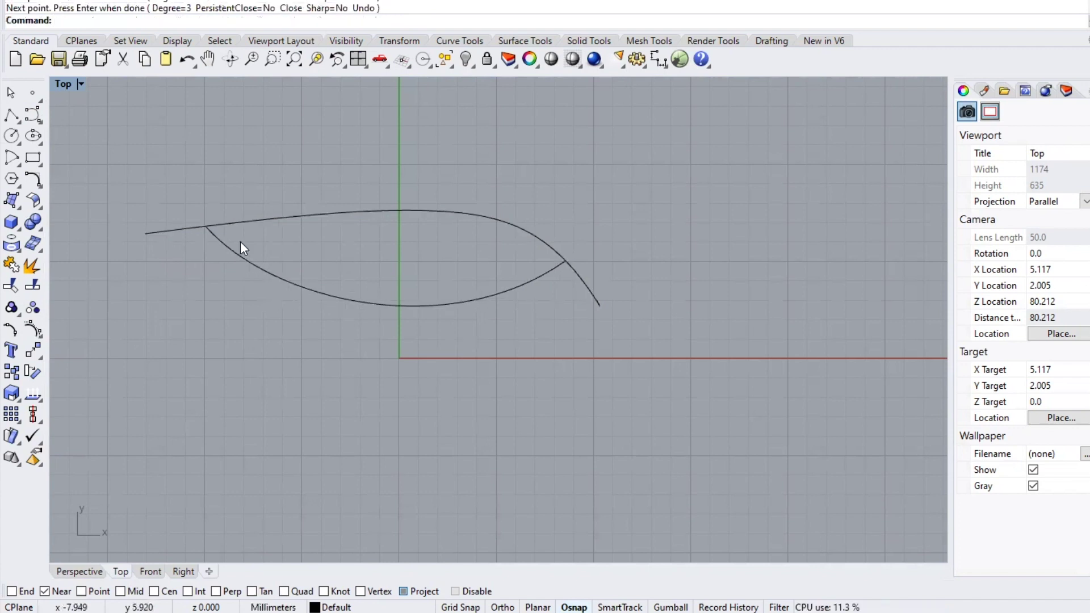
Step: Inspect the control points of the lower and upper curves, and hide them again
left_click(324, 217)
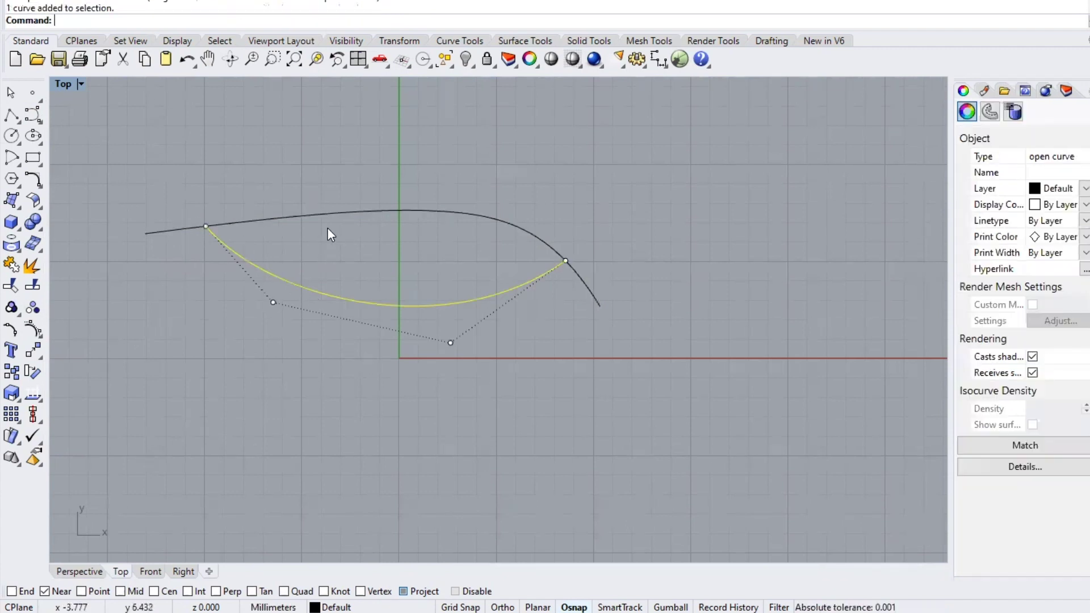
key("F10")
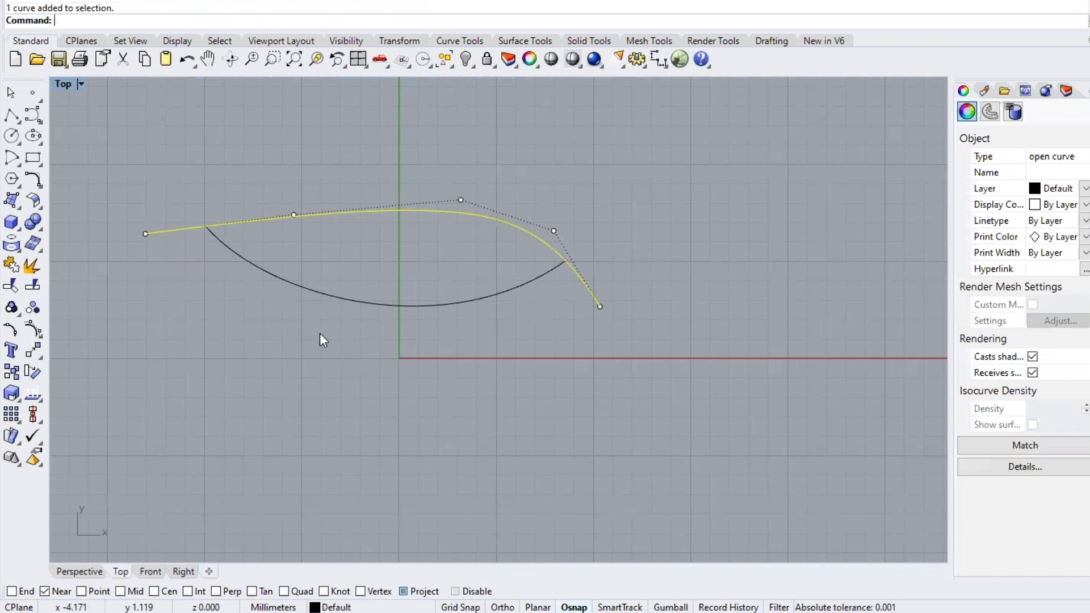
key("Escape")
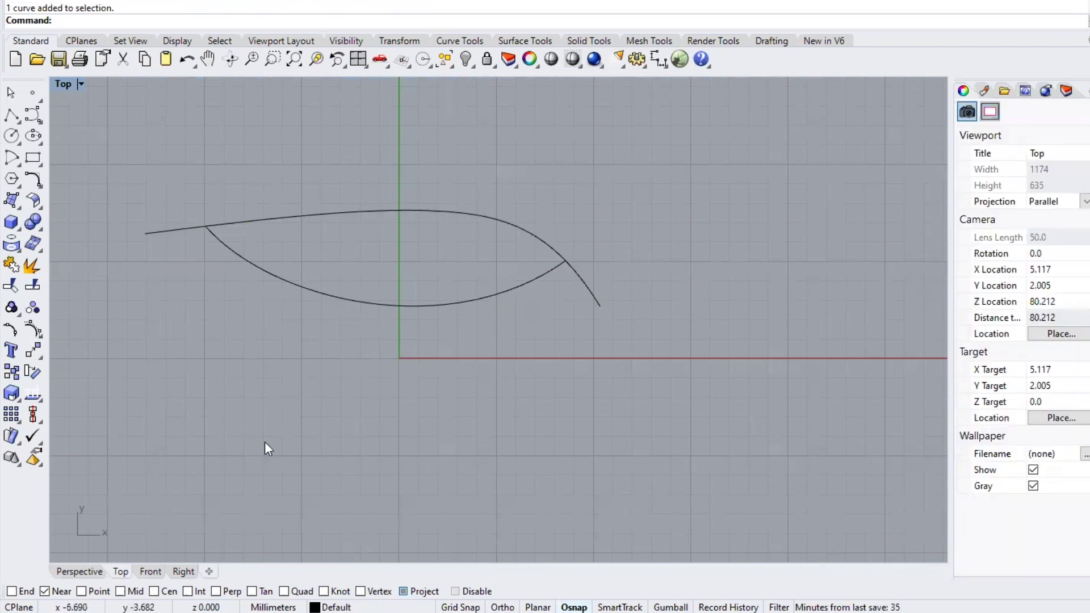
Step: Replace Near snap with Point and place three point objects below the curves in a downward-pointing triangle layout
left_click(57, 591)
left_click(94, 591)
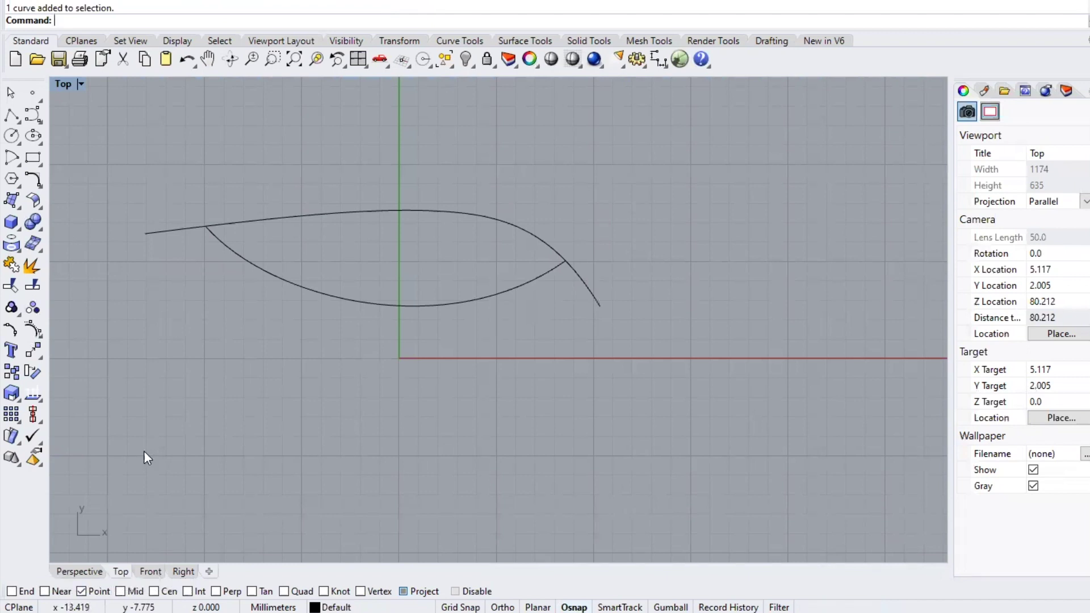
right_click(32, 91)
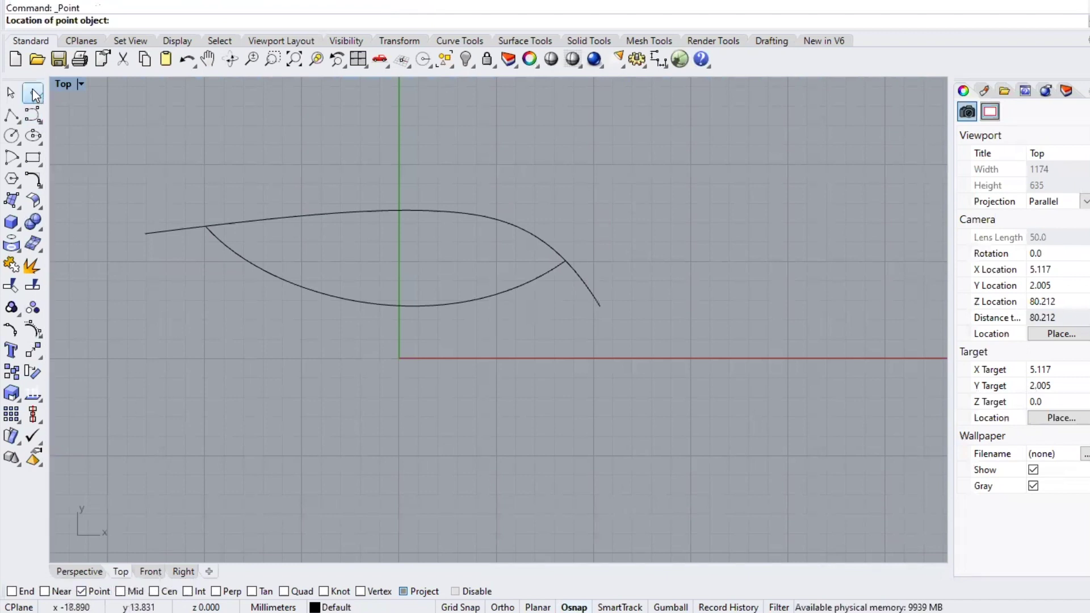
left_click(266, 363)
left_click(498, 364)
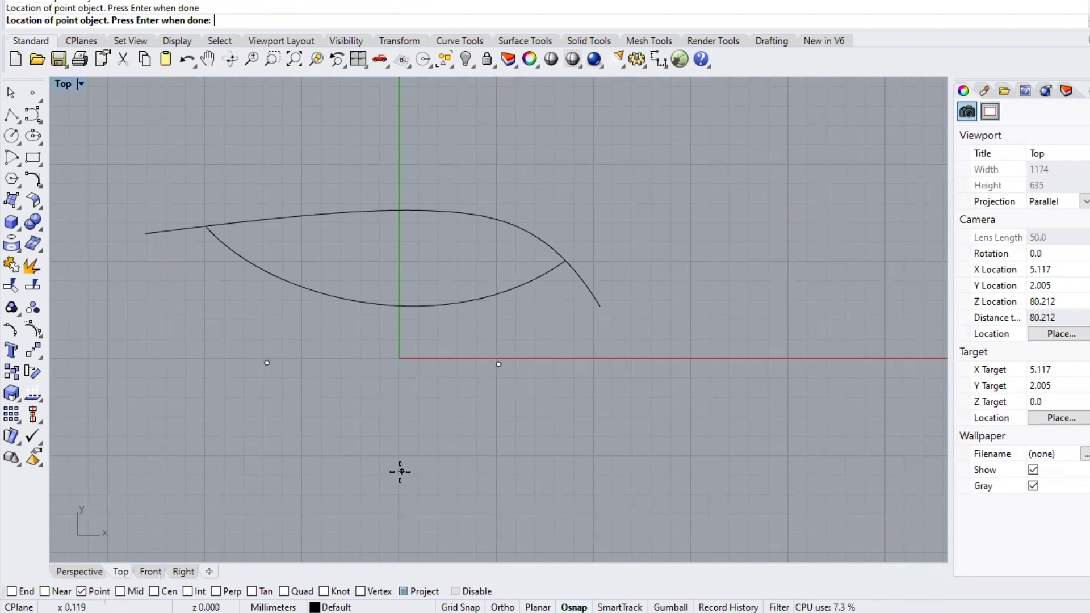
key("Return")
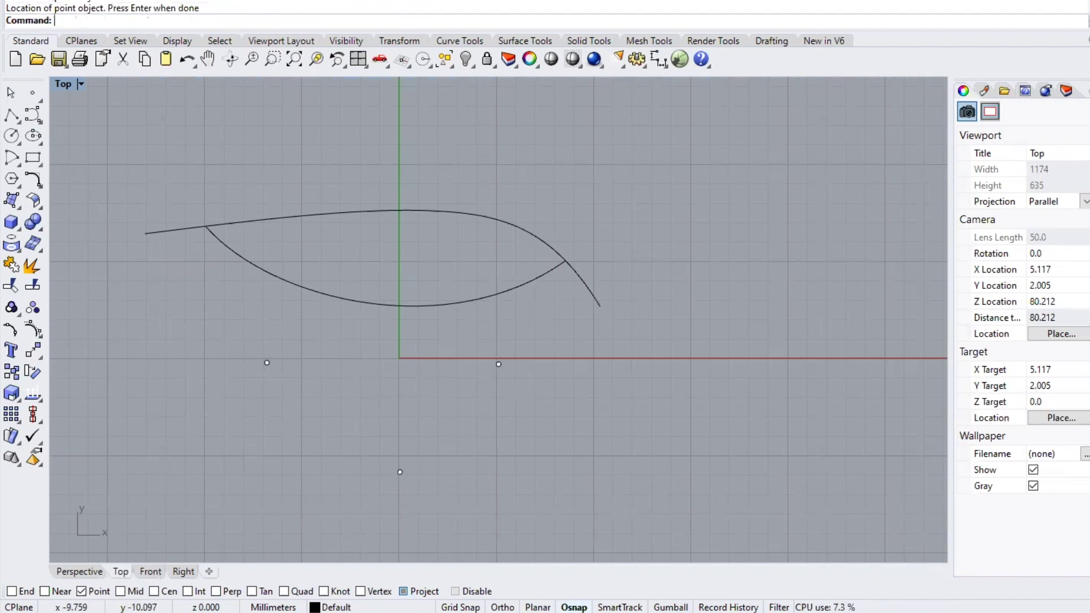
Step: Draw a straight curve between the two upper point objects, snapping to both
left_click(31, 116)
left_click(267, 363)
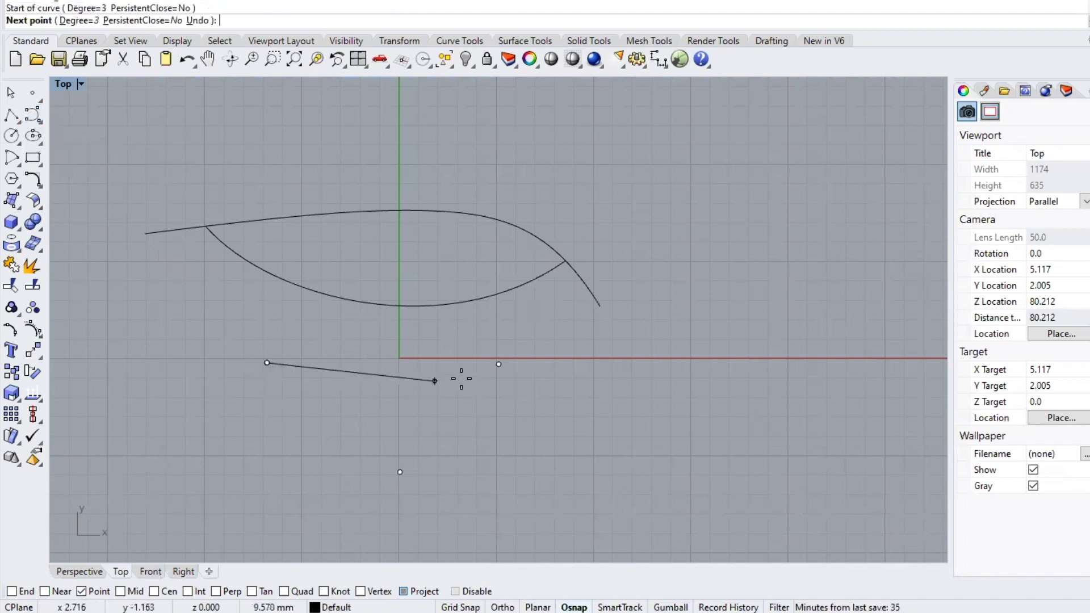
left_click(498, 364)
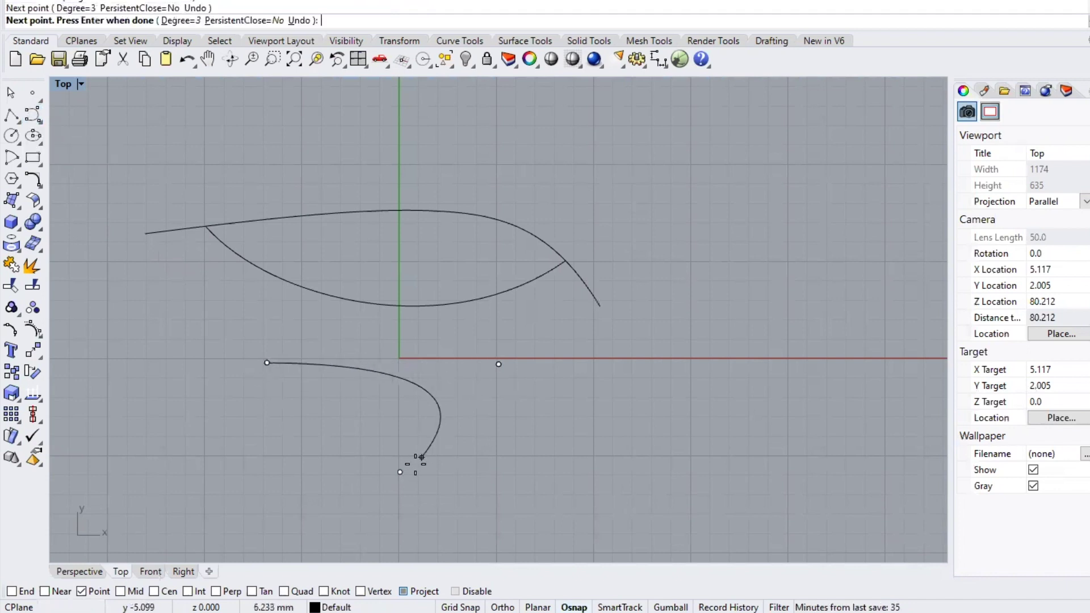
left_click(499, 364)
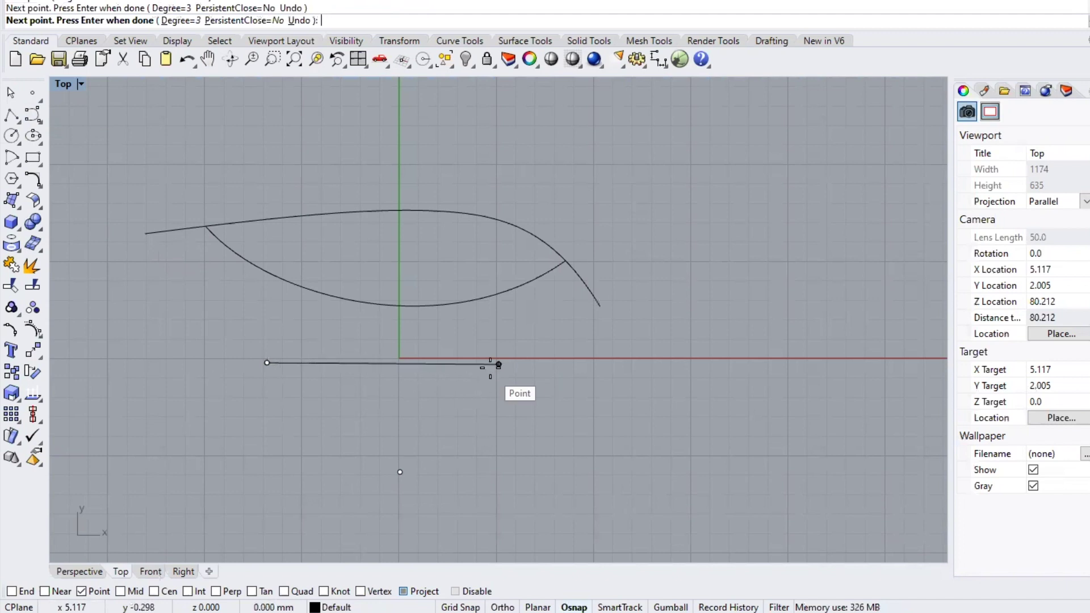
key("Return")
Step: Close the triangle with two straight curves joining the upper right and upper left points to the lower point
key("Return")
left_click(498, 364)
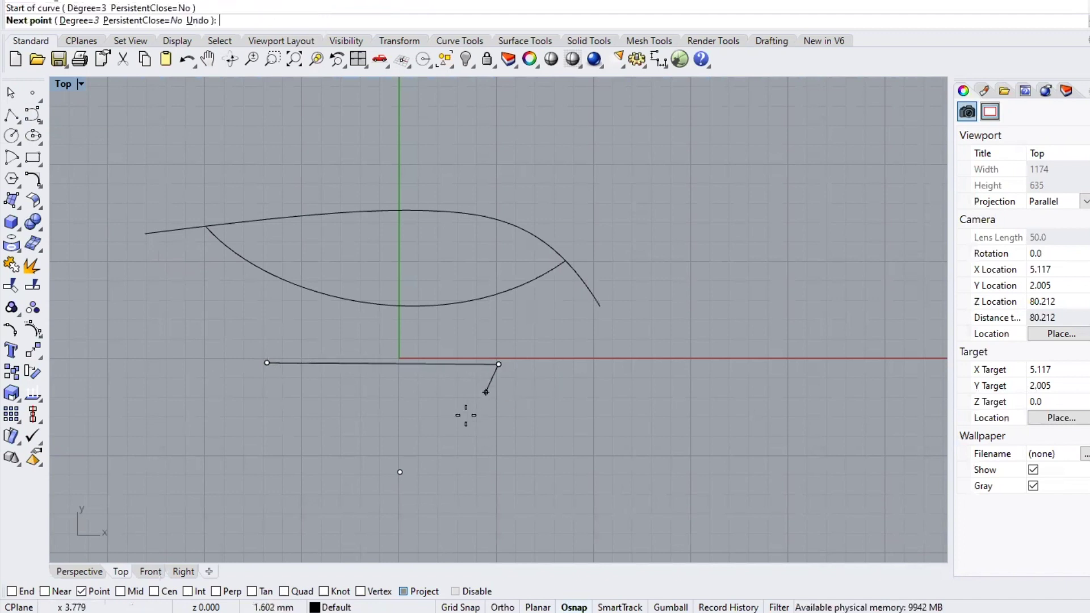
left_click(400, 471)
key("Return")
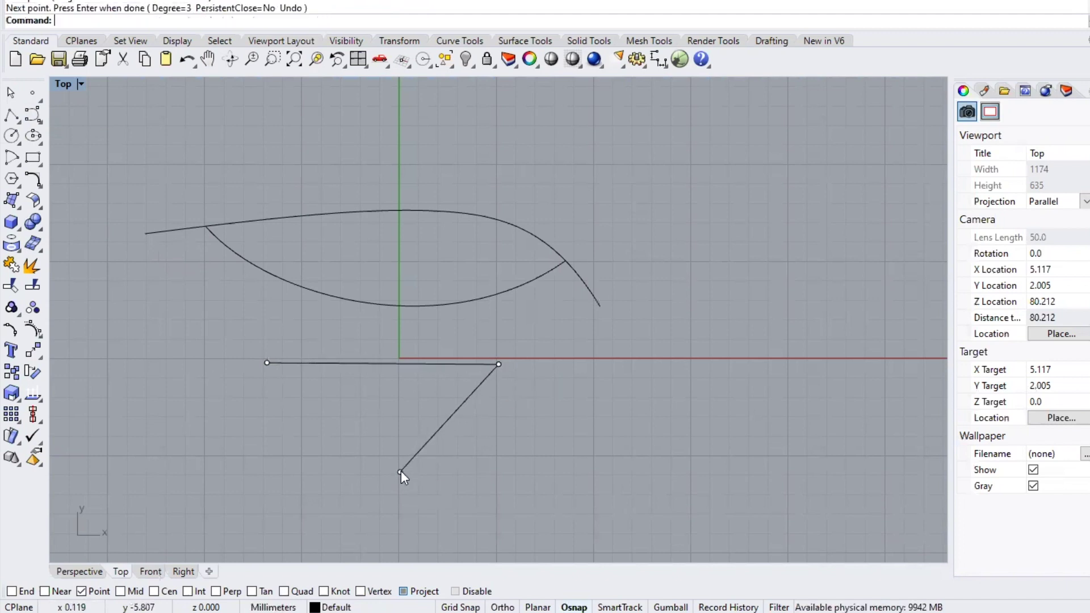
left_click(400, 471)
key("Return")
left_click(400, 472)
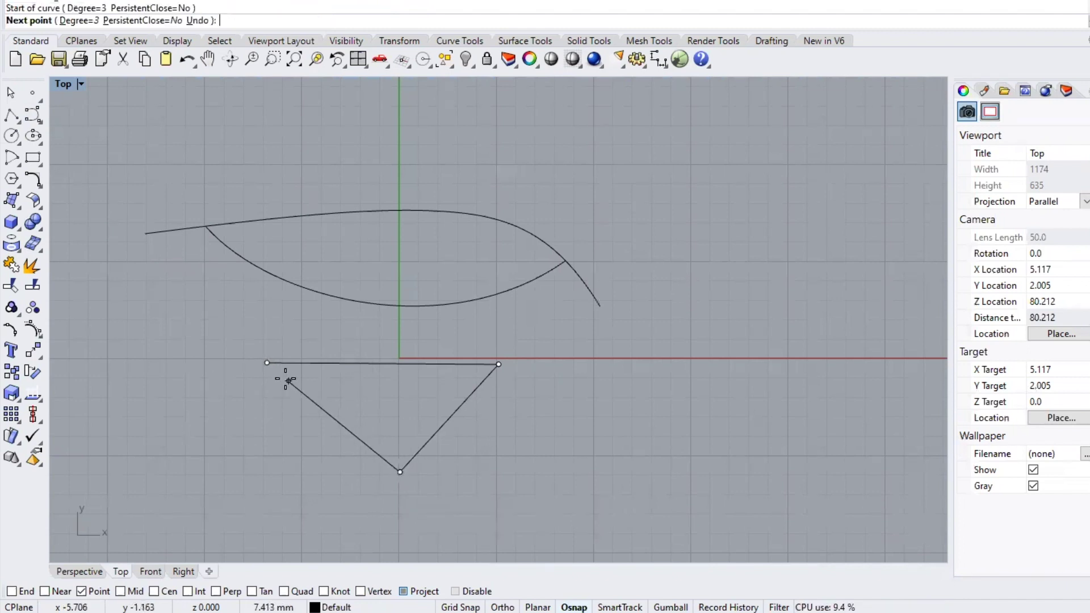
left_click(267, 362)
key("Return")
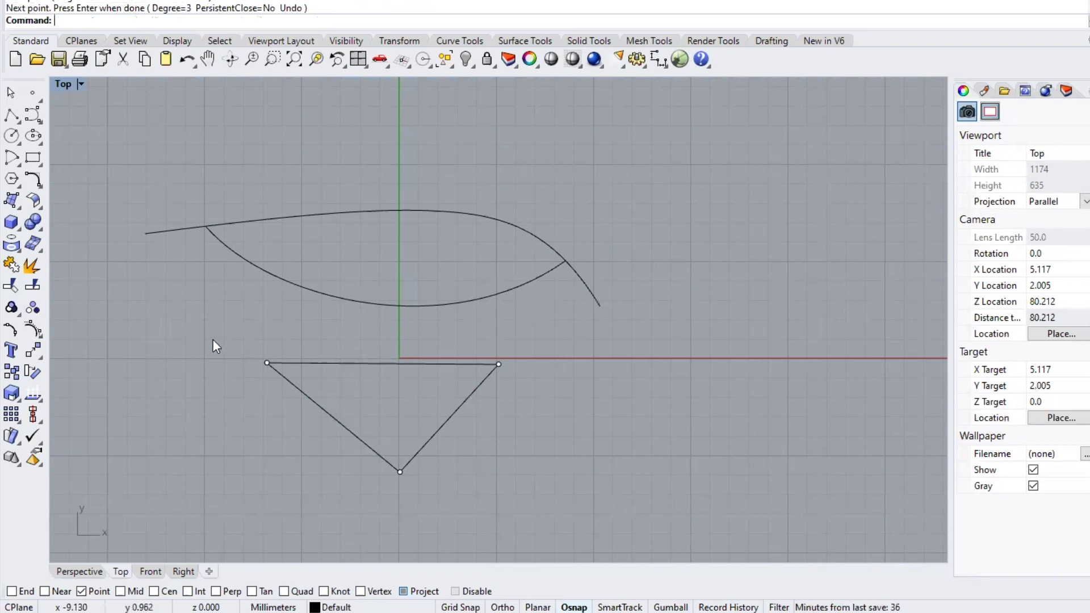
Step: Replace Point snap with Mid and draw a short vertical line upward from the midpoint of the triangle's top side
left_click(81, 591)
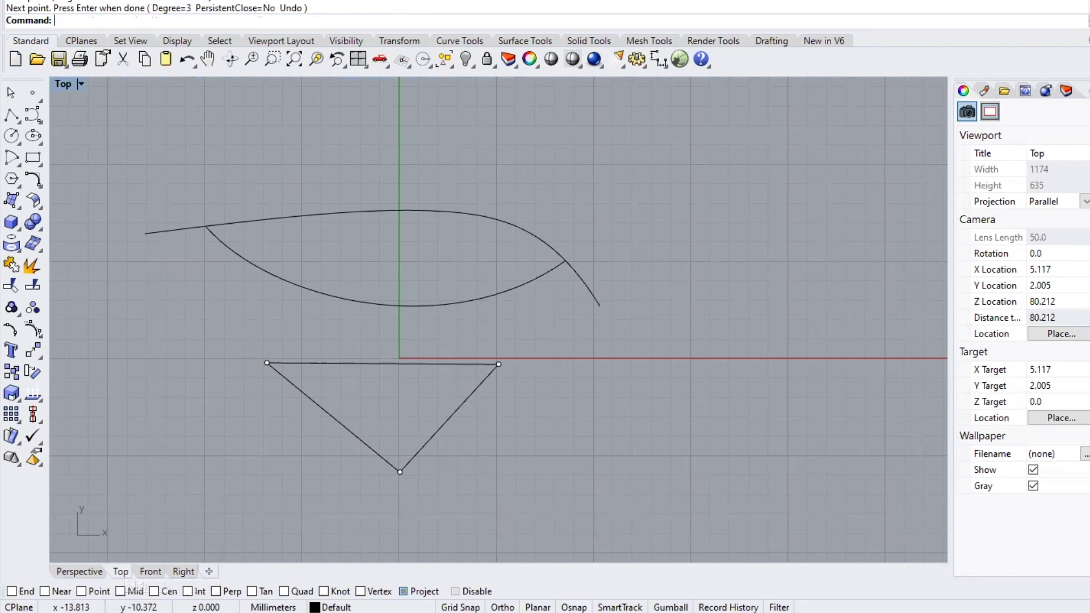
left_click(120, 591)
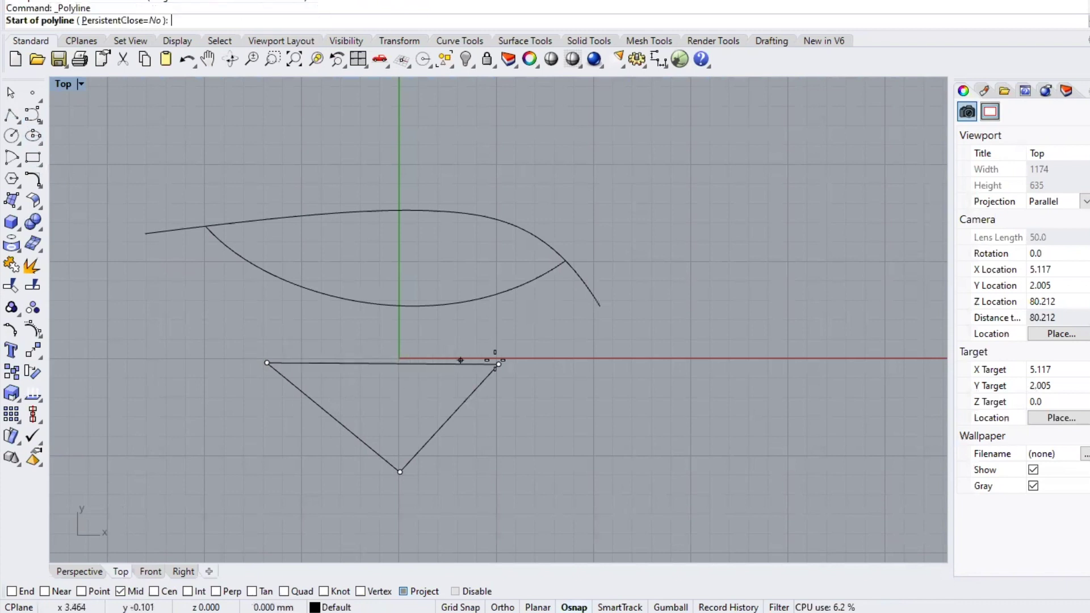
left_click(384, 363)
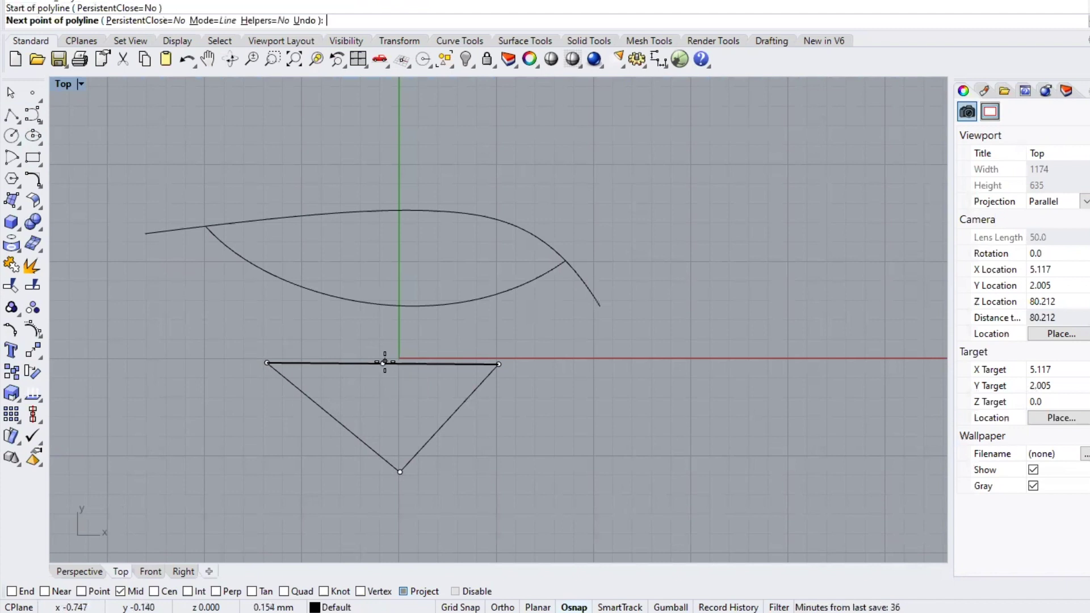
left_click(382, 330)
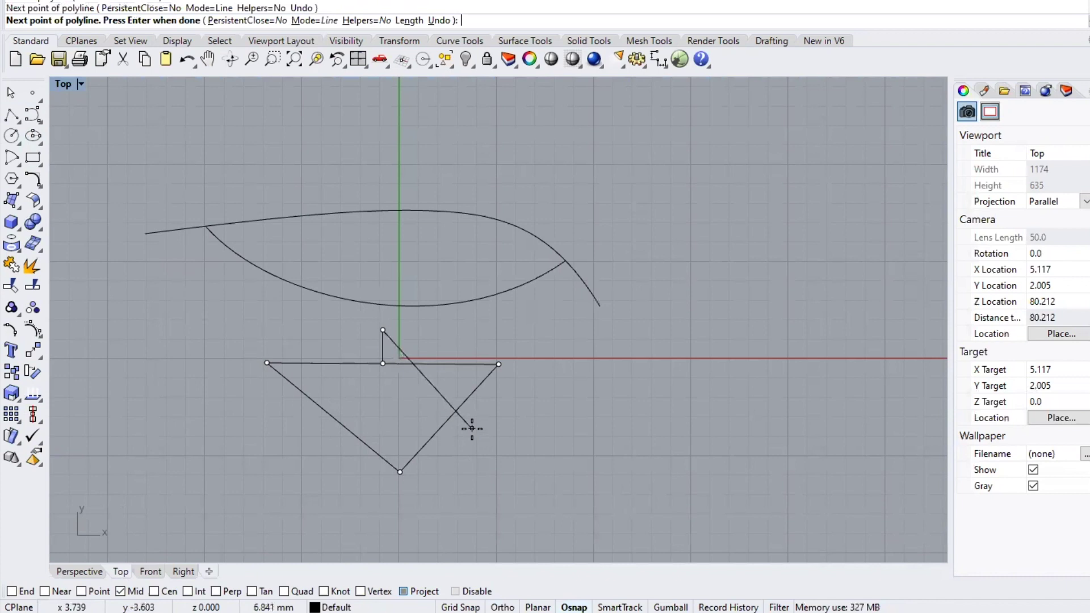
key("Return")
Step: Draw a short line outward to the lower right from the midpoint of the triangle's right side
left_click(463, 404)
key("Return")
left_click(450, 419)
left_click(490, 454)
key("Return")
key("Escape")
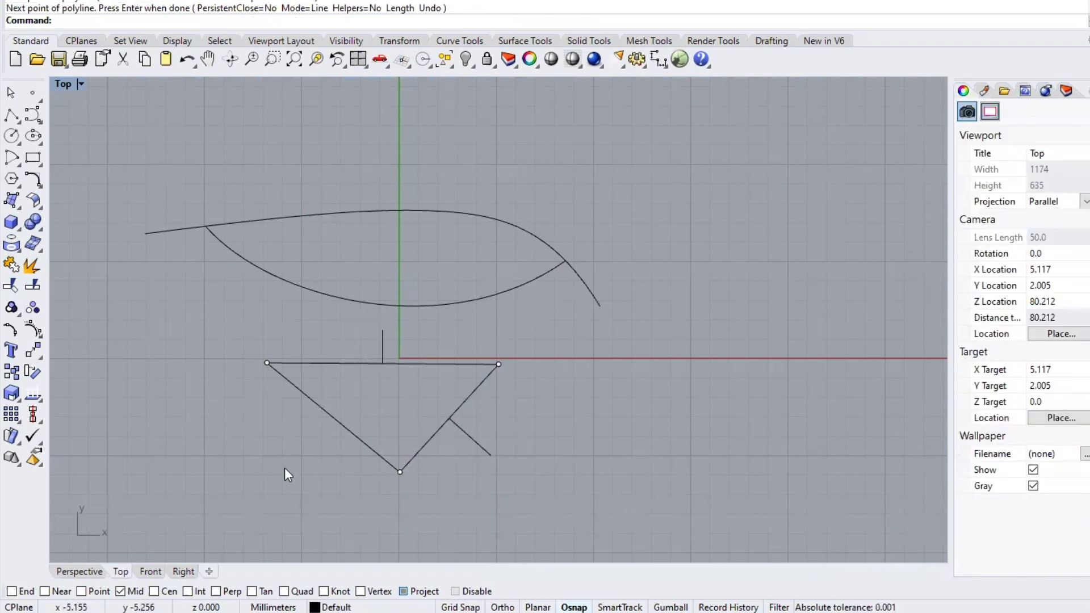
Step: Replace Mid snap with Center and draw a circle centred at about x 13.3, y 3.5, overlapping the curves' right end
left_click(120, 591)
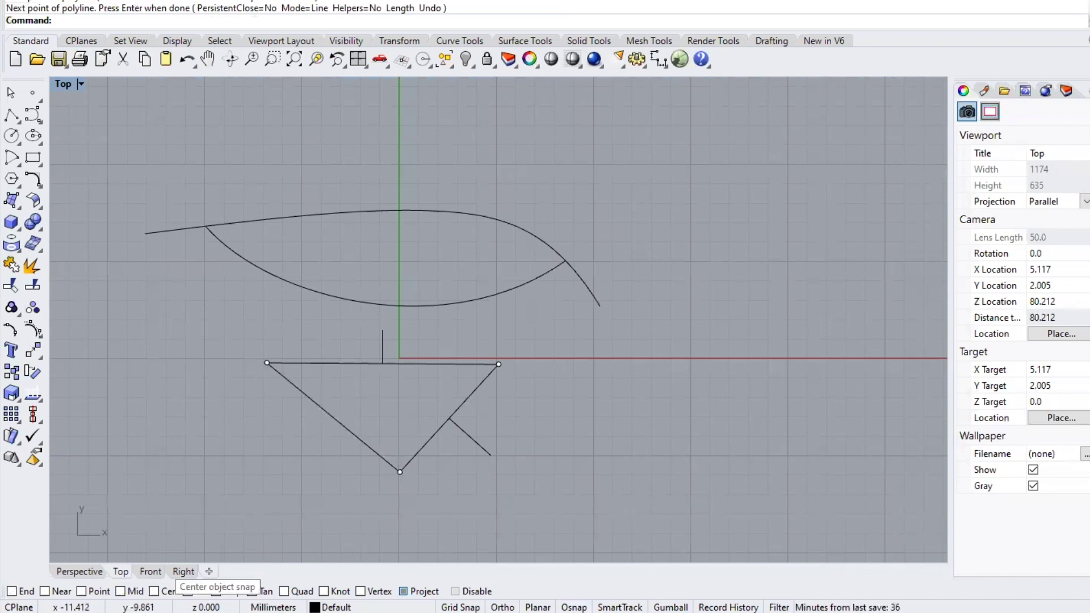
left_click(155, 590)
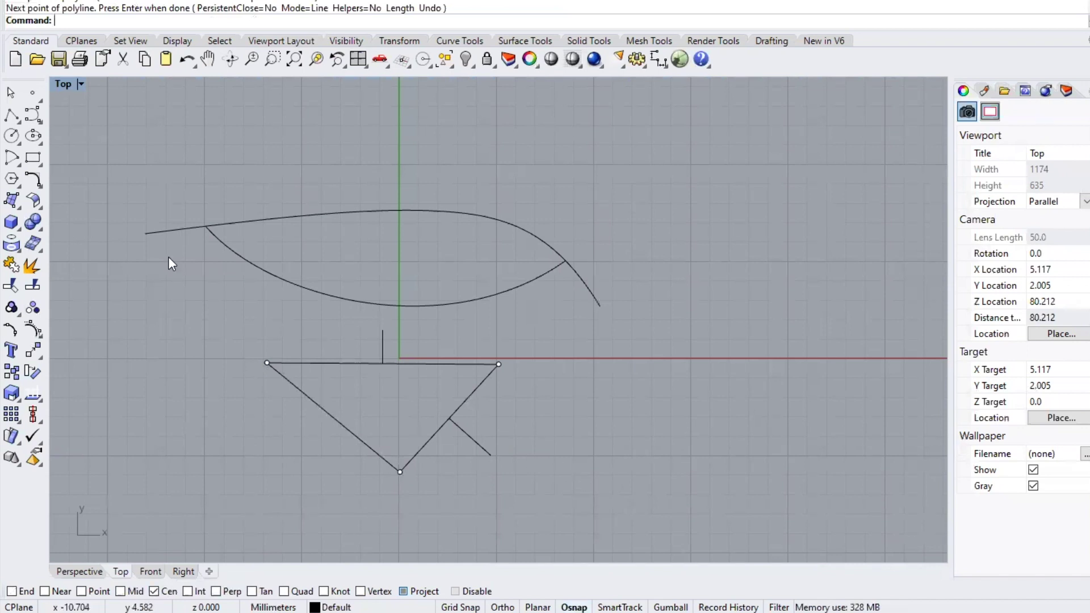
left_click(8, 140)
left_click(657, 291)
left_click(732, 387)
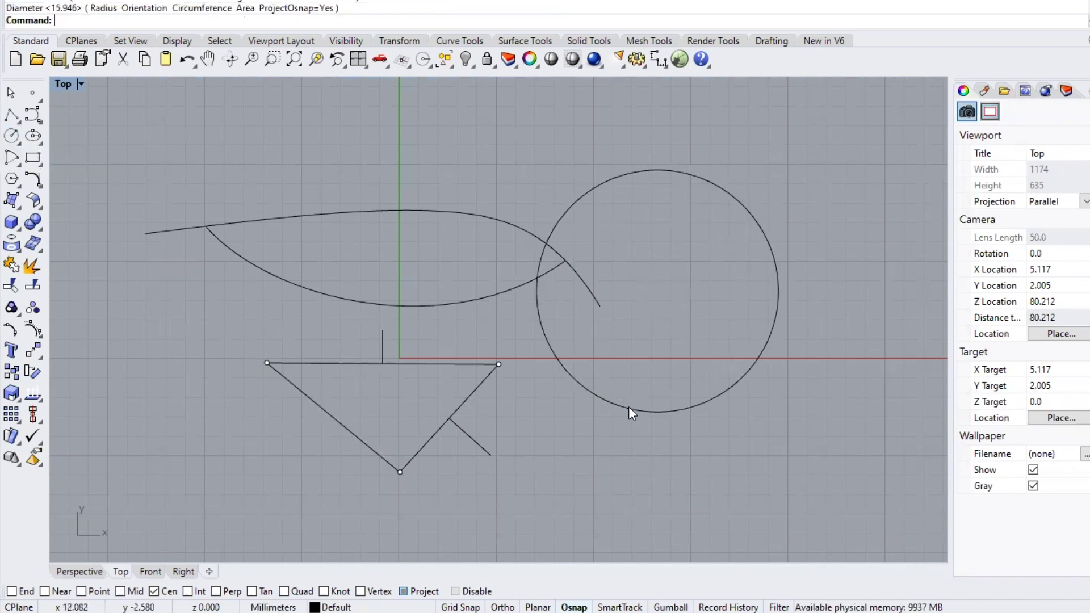
Step: Draw a polyline segment from the circle's centre to about x 16.8, y -7.9 below the circle
left_click(11, 115)
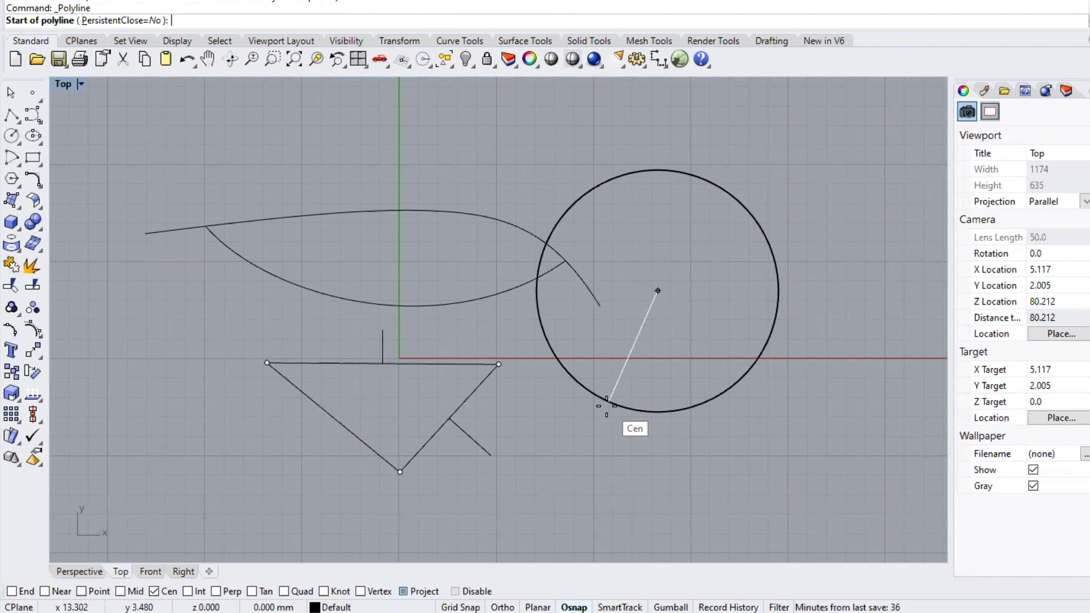
left_click(606, 405)
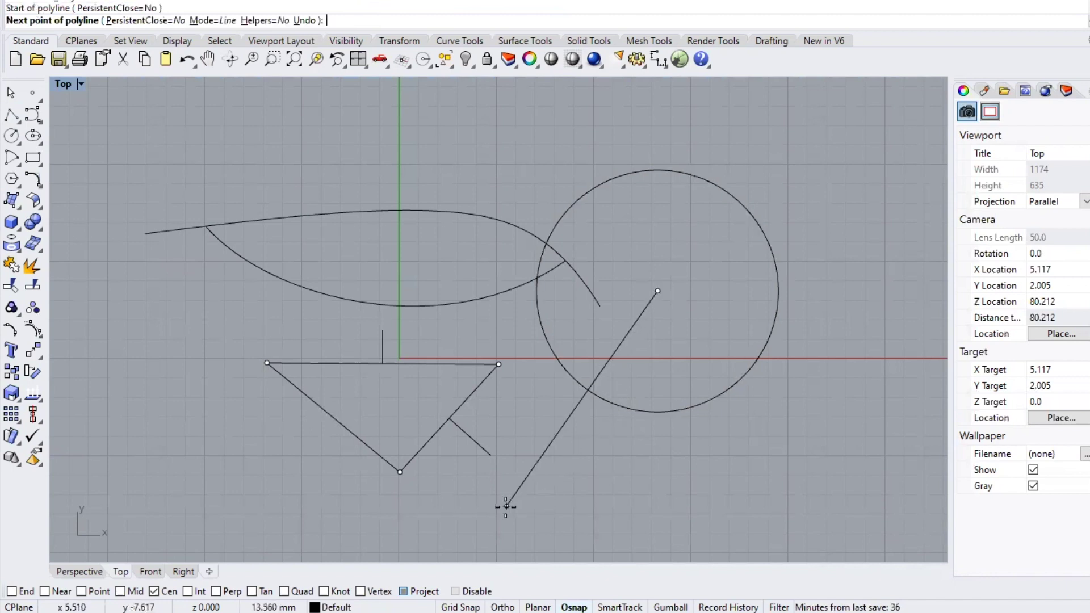
left_click(724, 513)
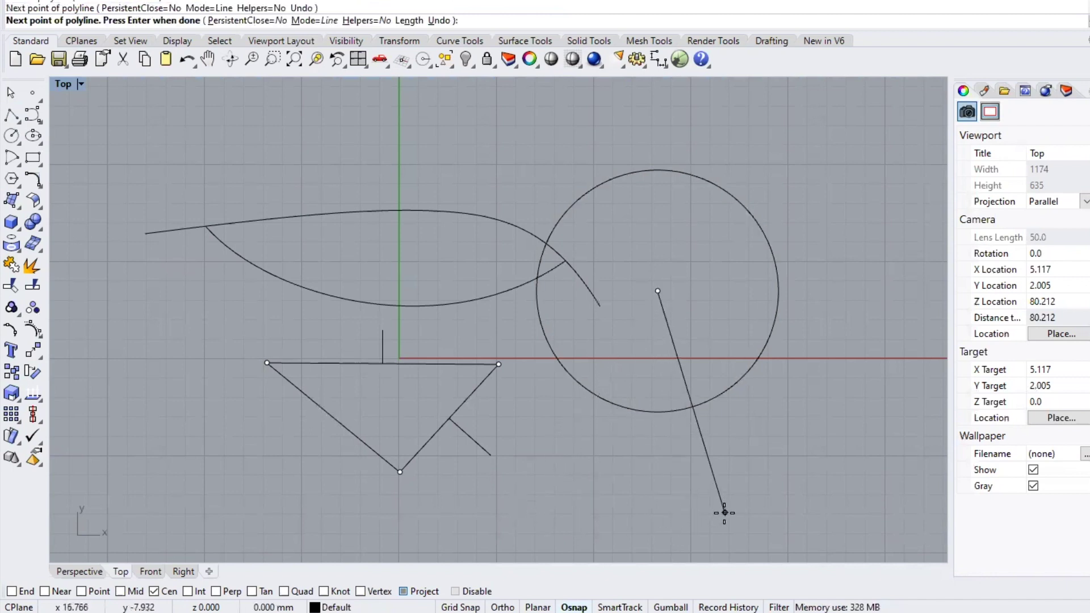
key("Return")
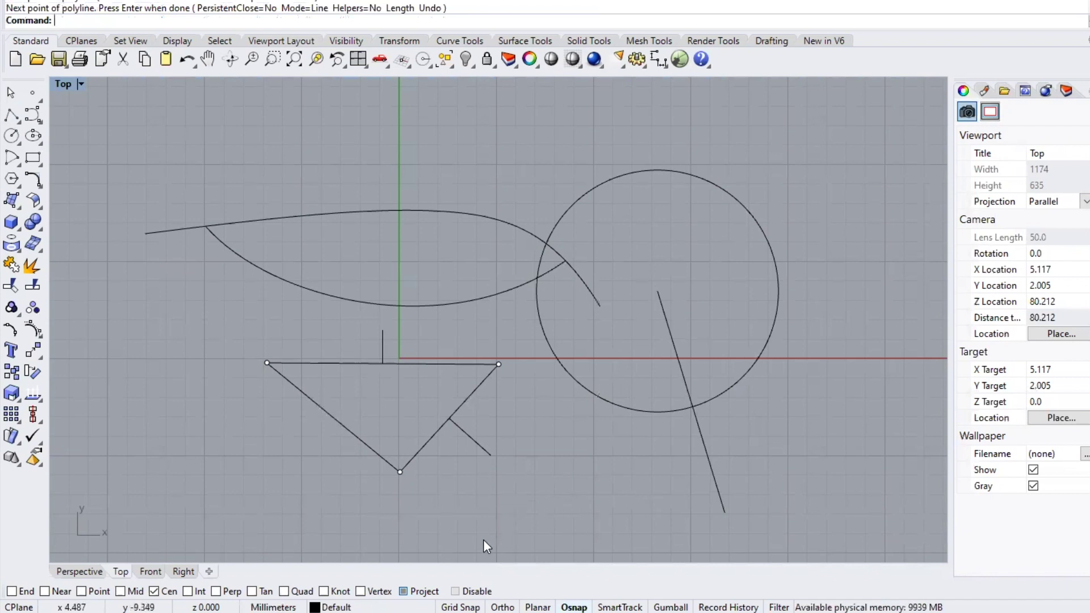
Step: Replace Center snap with Intersection and draw a line from where the slanted line crosses the circle to the midpoint junction on the triangle's top side
left_click(154, 591)
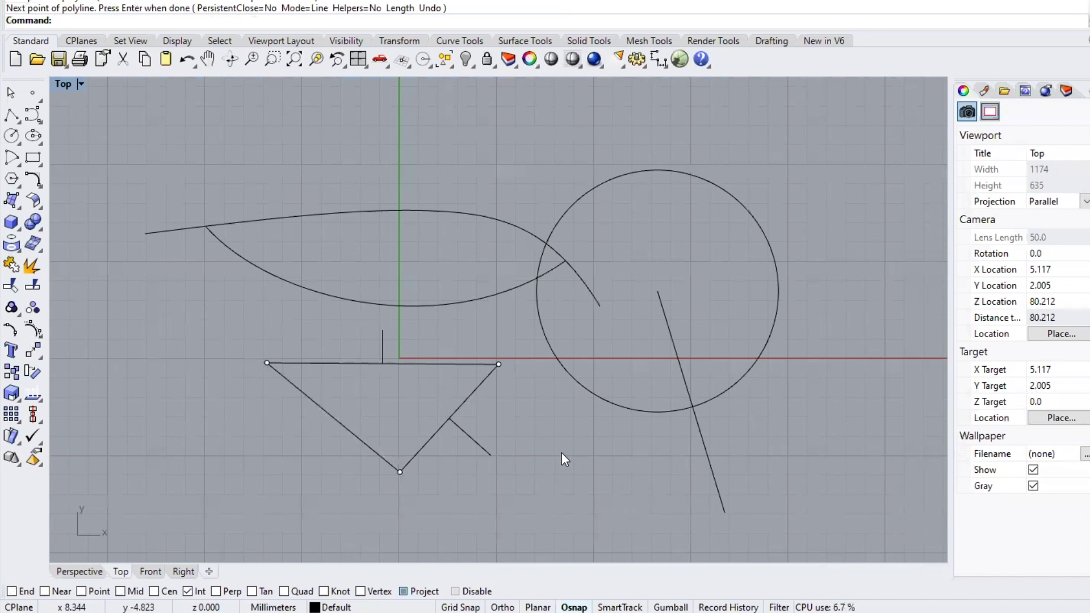
key("Return")
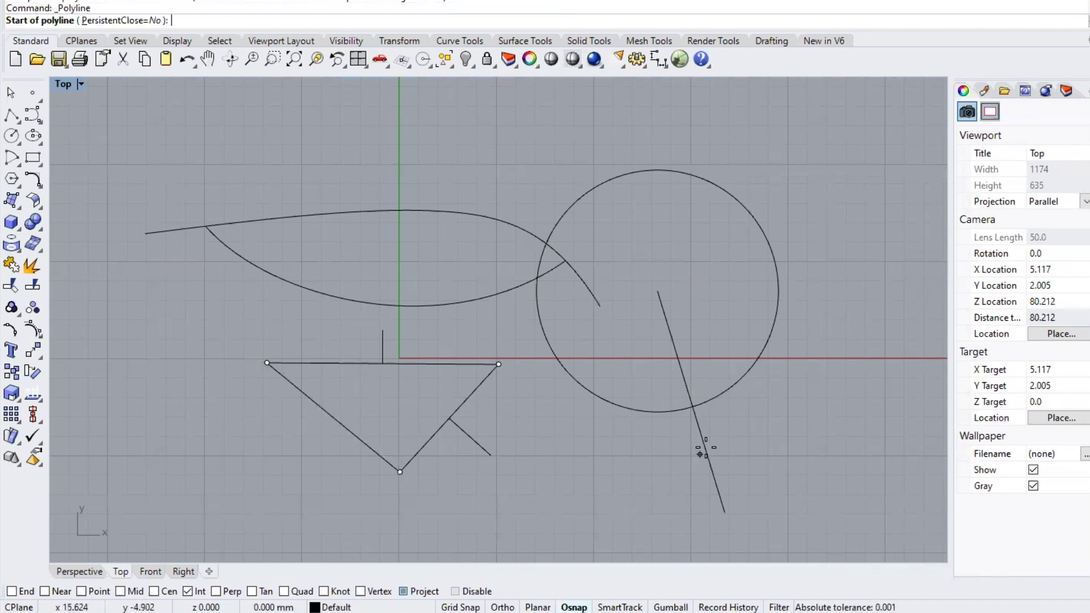
left_click(690, 407)
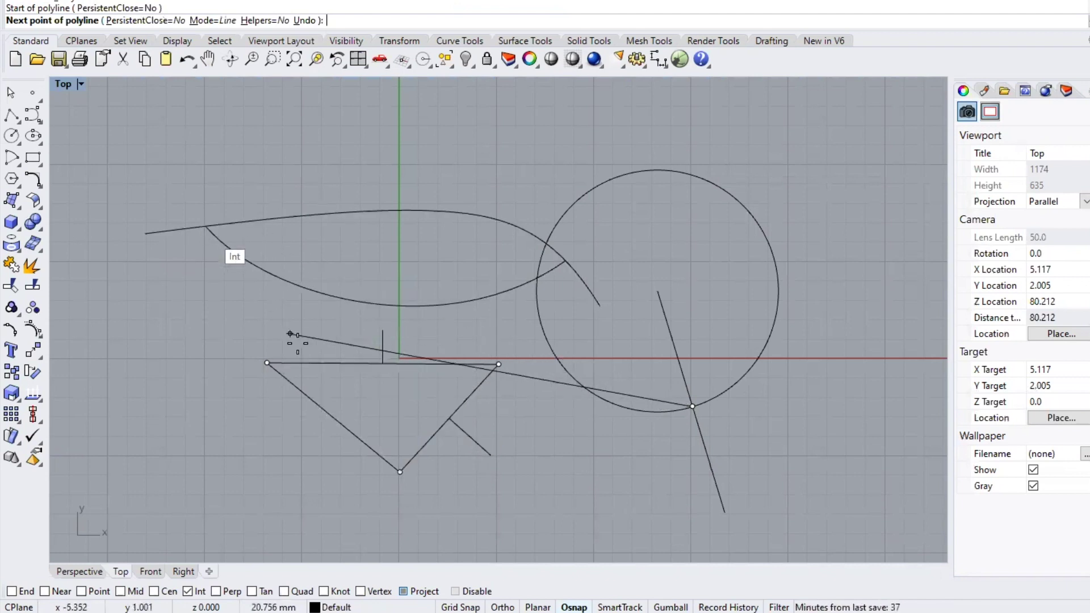
left_click(382, 363)
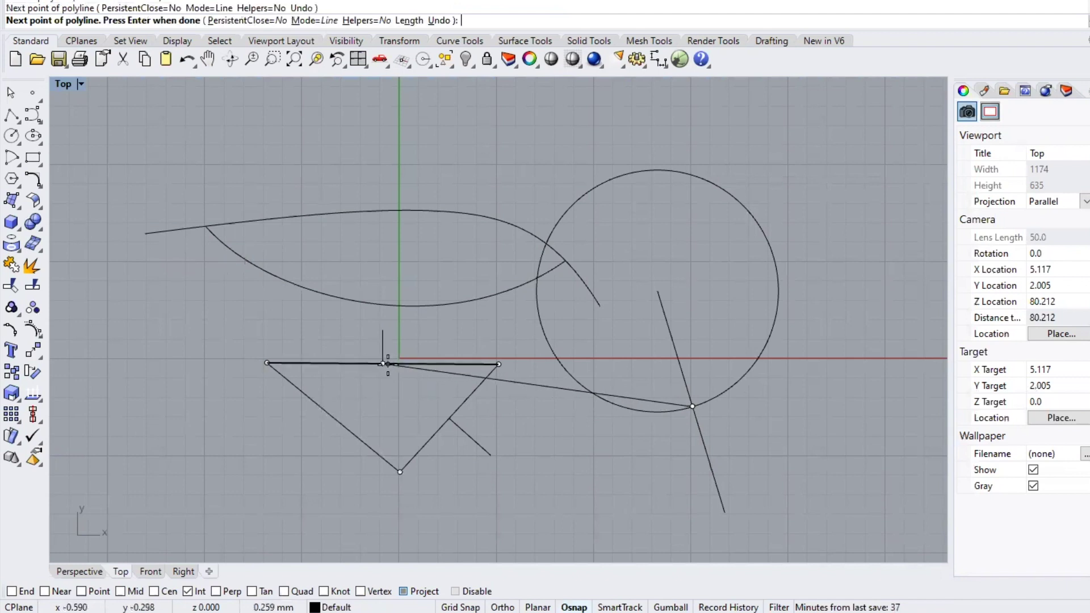
key("Return")
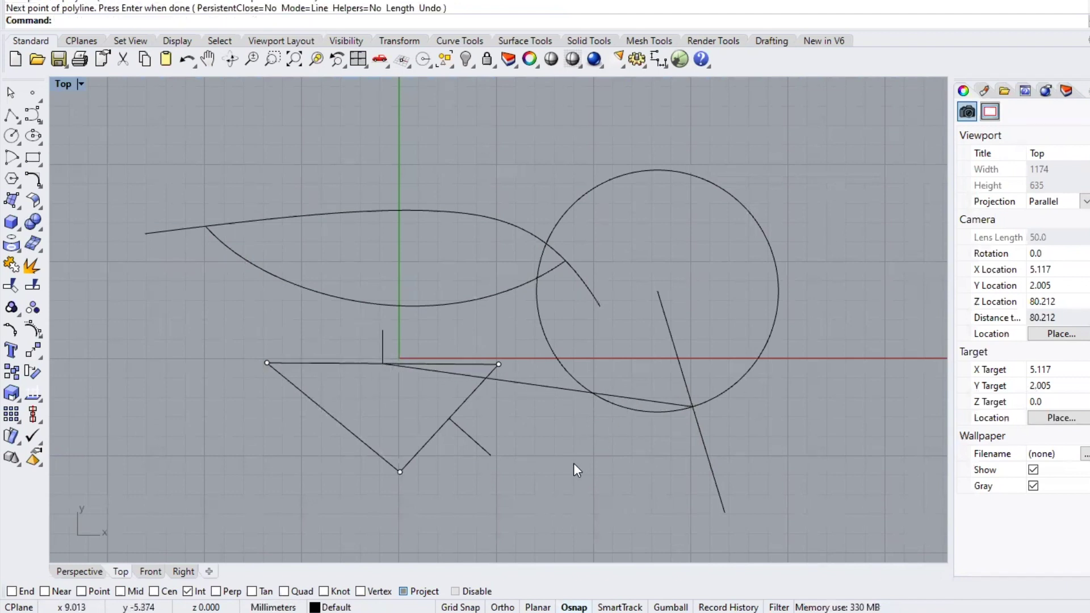
Step: Replace Intersection snap with Perpendicular and draw a line from outside the circle's lower right, perpendicular to the slanted line from its centre
left_click(187, 591)
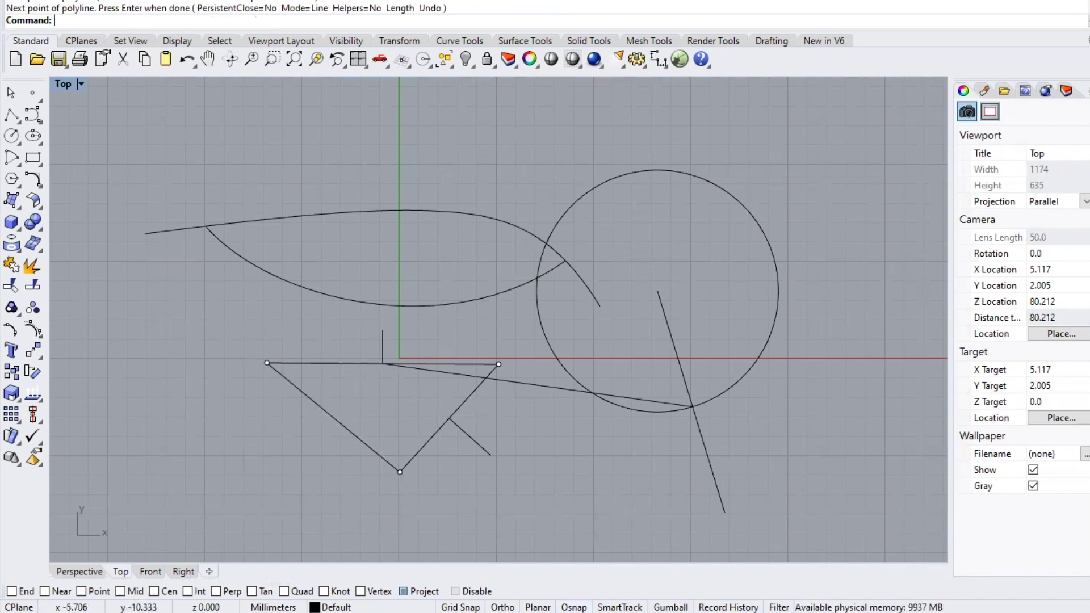
left_click(216, 591)
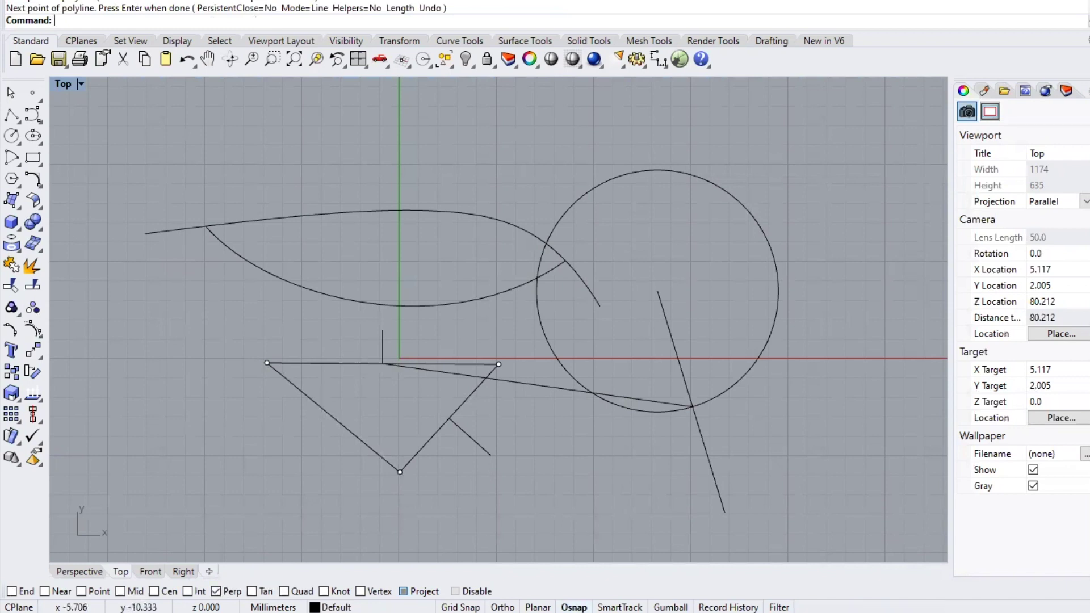
right_click(546, 464)
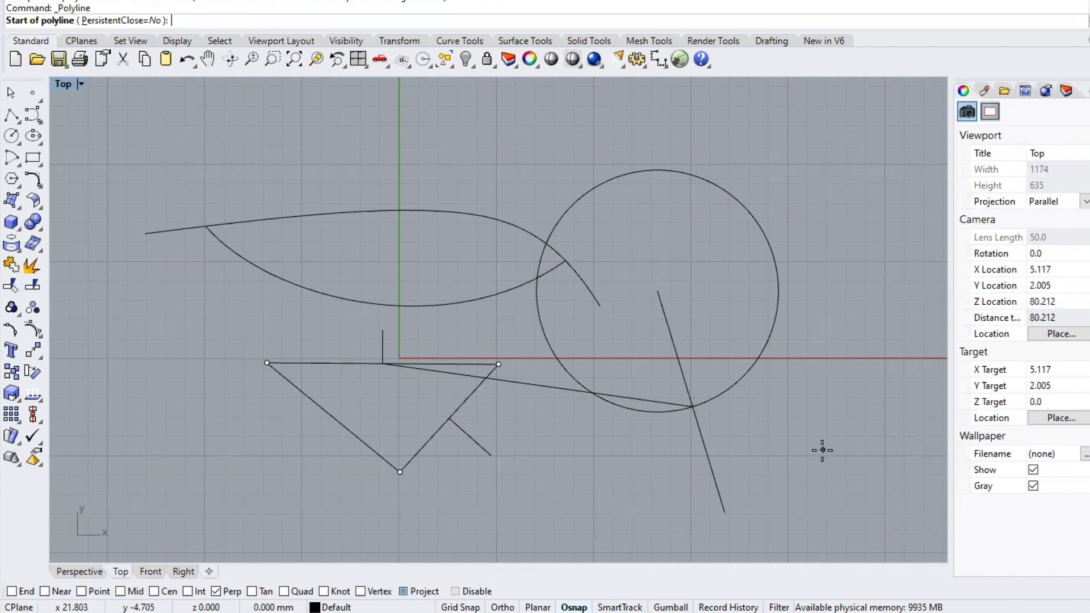
left_click(875, 374)
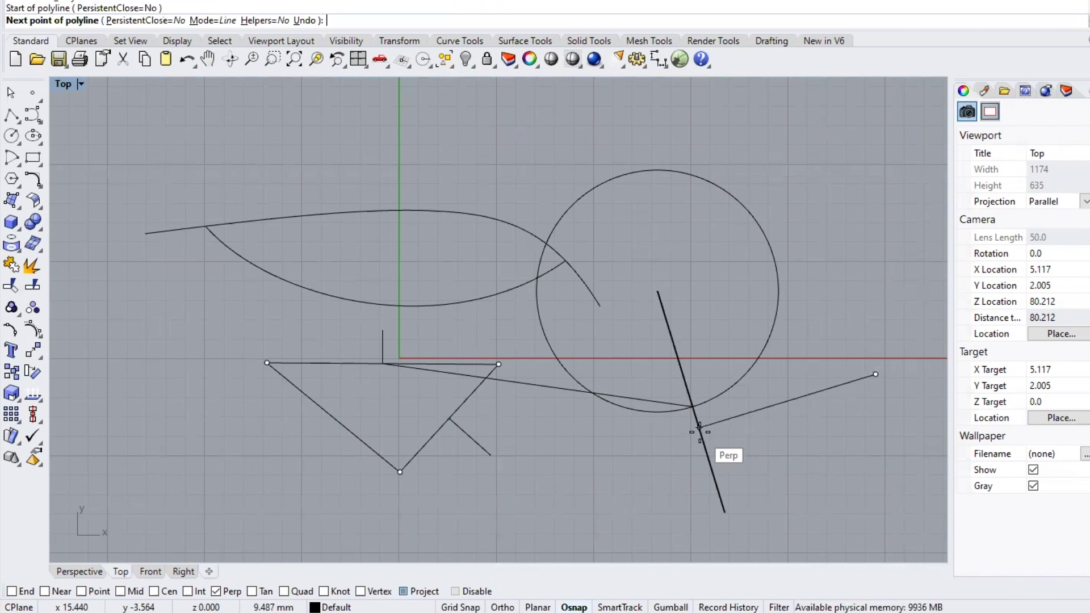
left_click(699, 430)
key("Return")
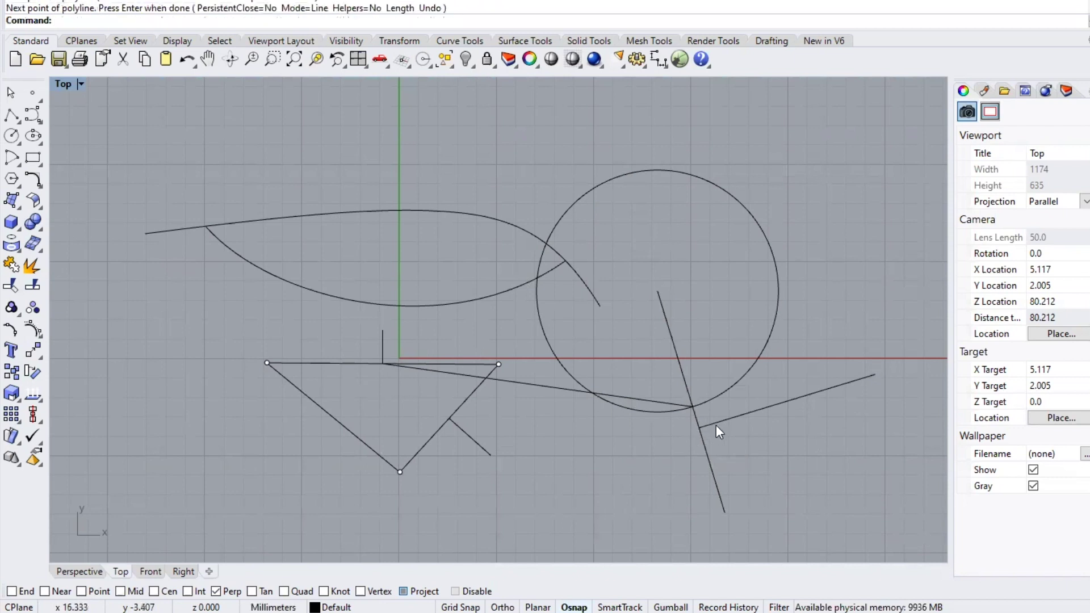
Step: Draw a line from about x -6.7, y -6.0 perpendicular to the triangle's left side
key("Return")
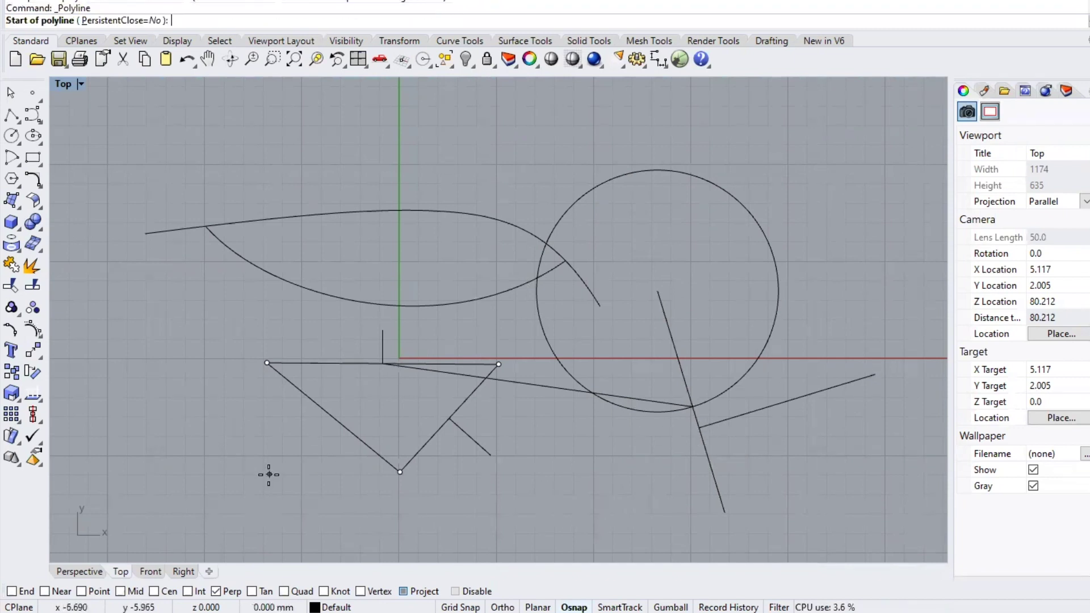
left_click(269, 474)
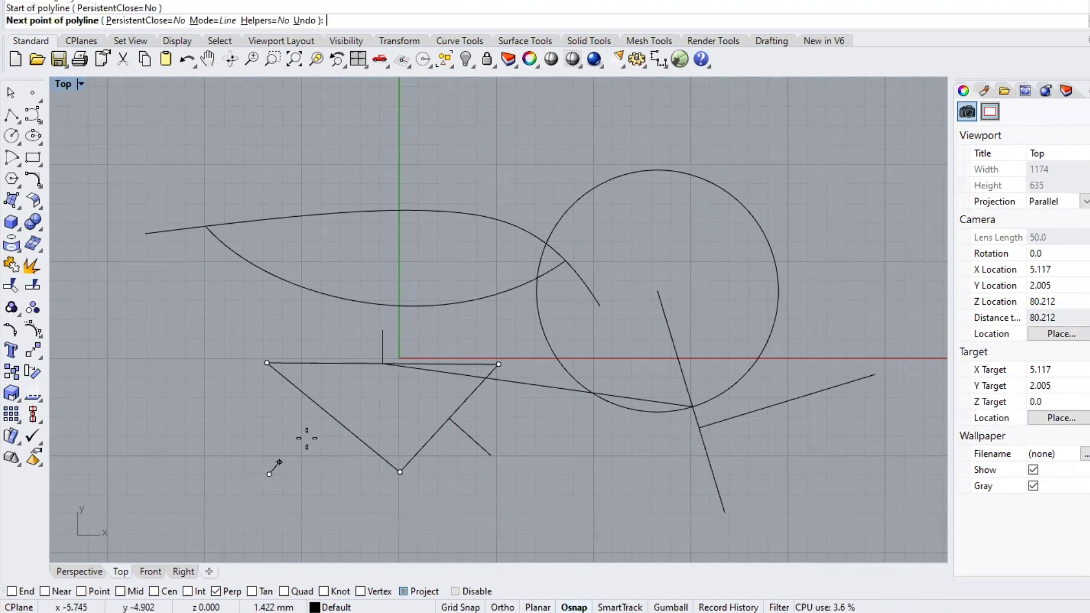
left_click(323, 409)
key("Return")
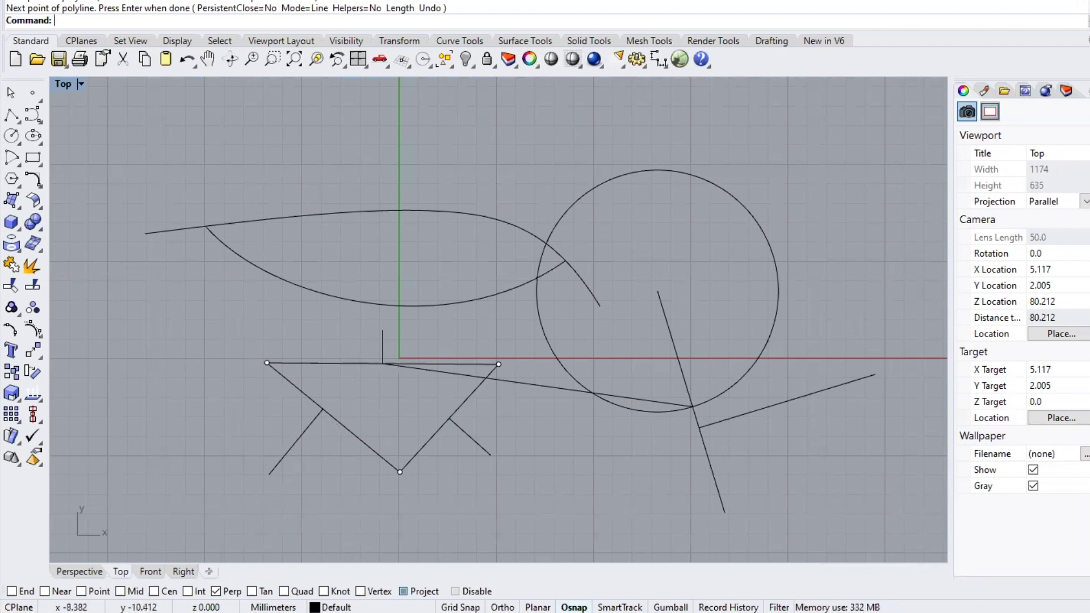
Step: Replace Perpendicular snap with Tangent and draw a line from a point right of the circle, tangent to its upper right
left_click(216, 591)
left_click(251, 591)
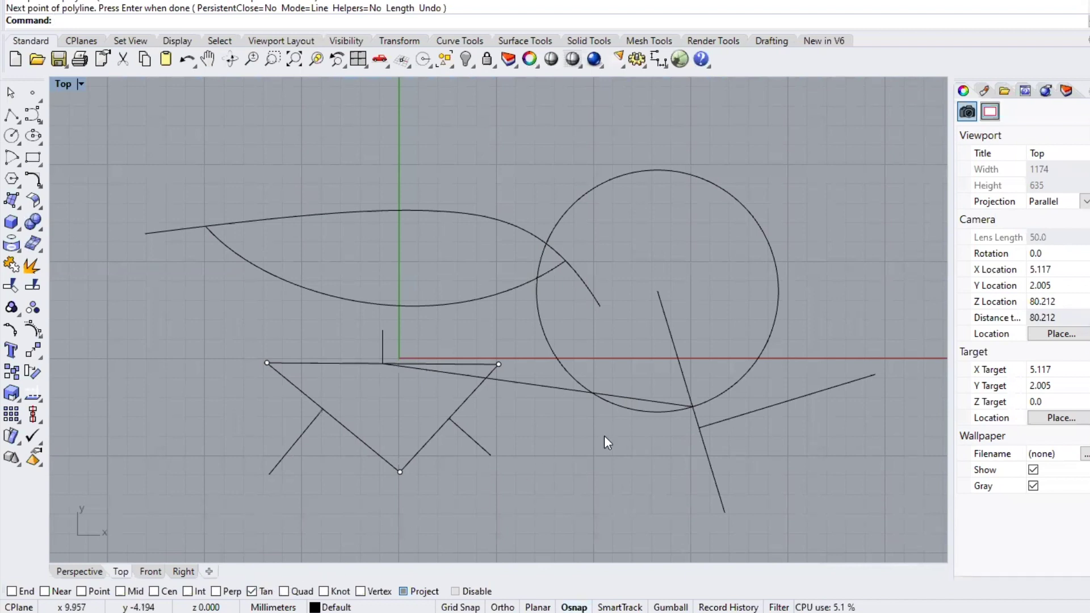
key("Return")
left_click(868, 316)
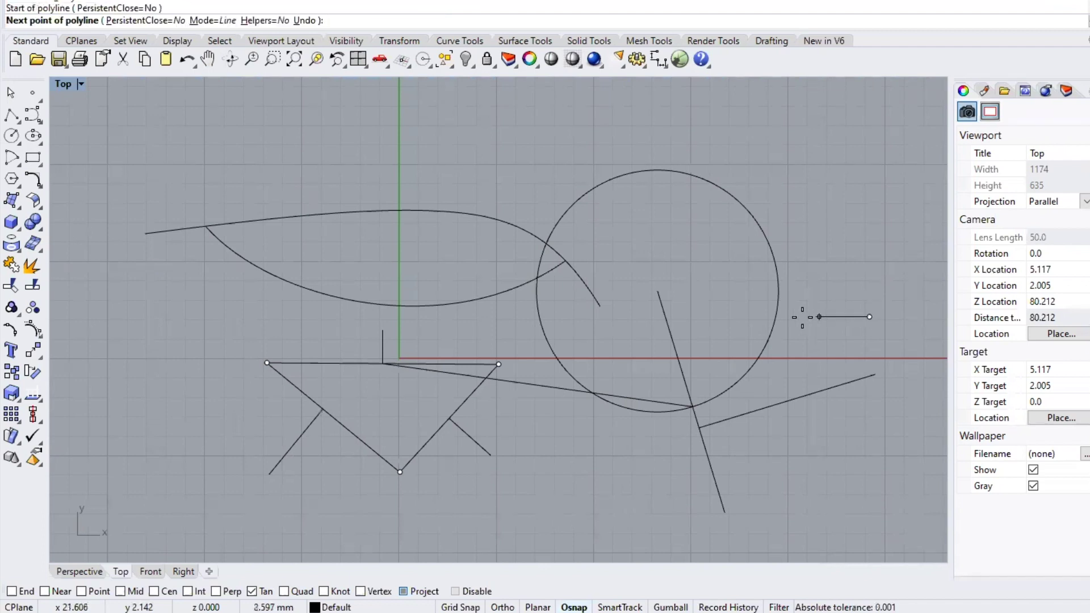
left_click(737, 201)
key("Return")
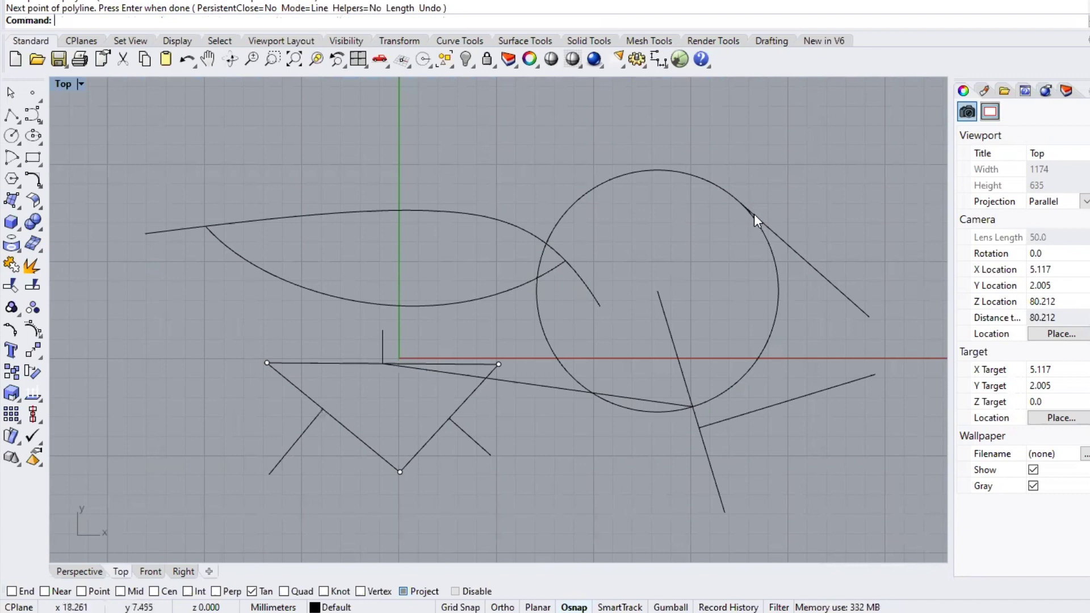
Step: Add Center snap and draw a line from the circle's centre outward through the tangent point, ending just beyond the circle
key("Return")
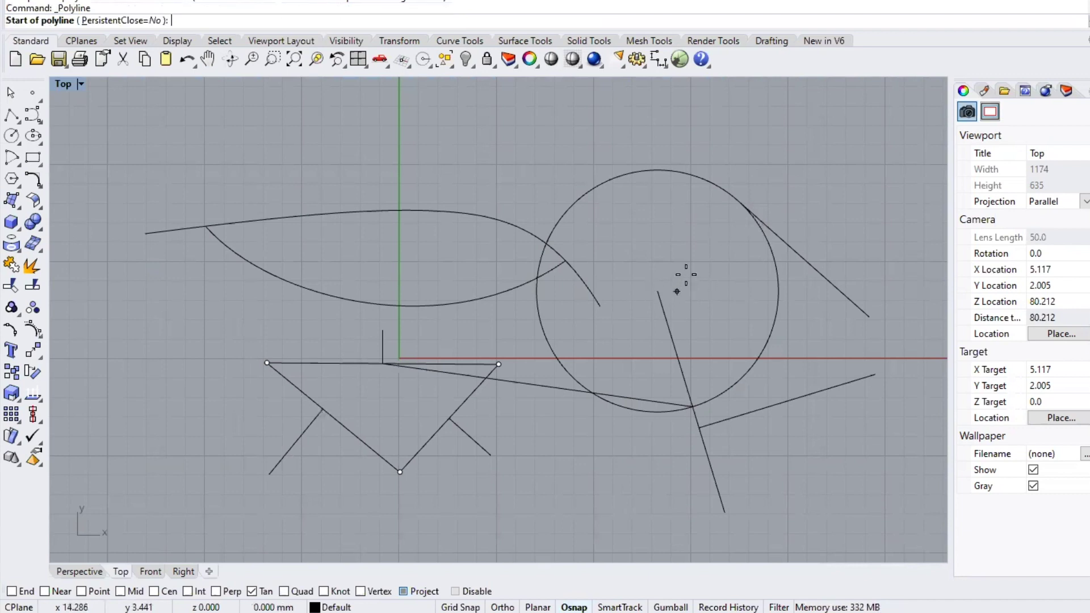
left_click(162, 591)
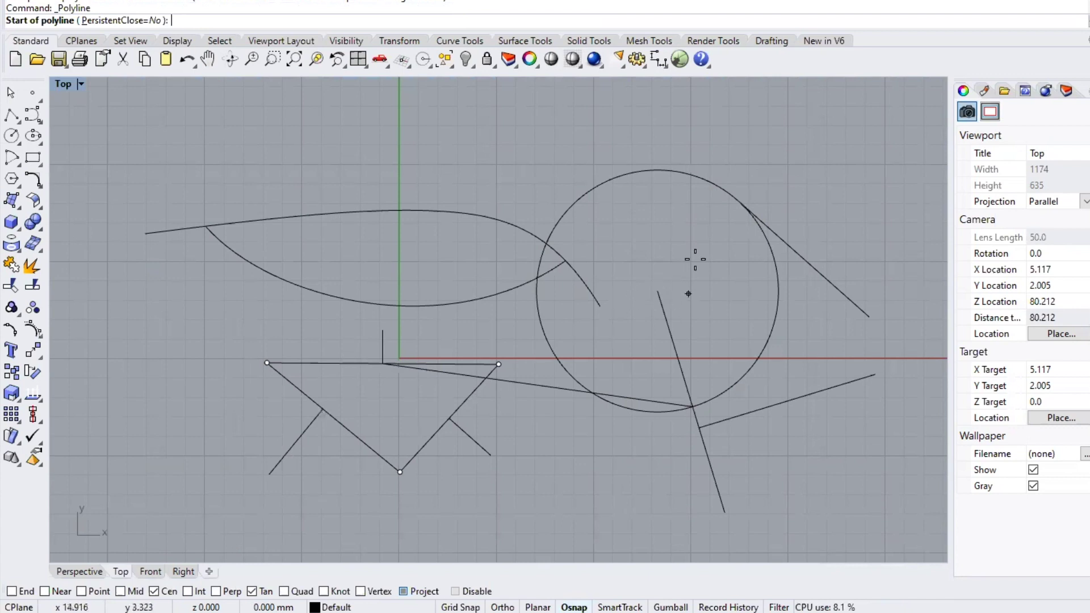
left_click(742, 196)
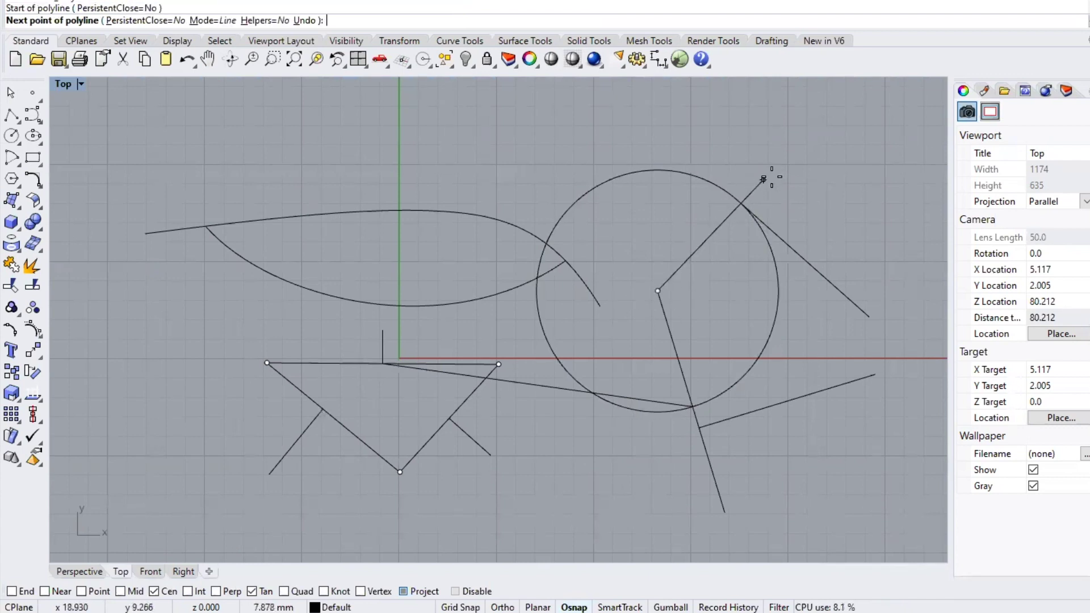
key("Return")
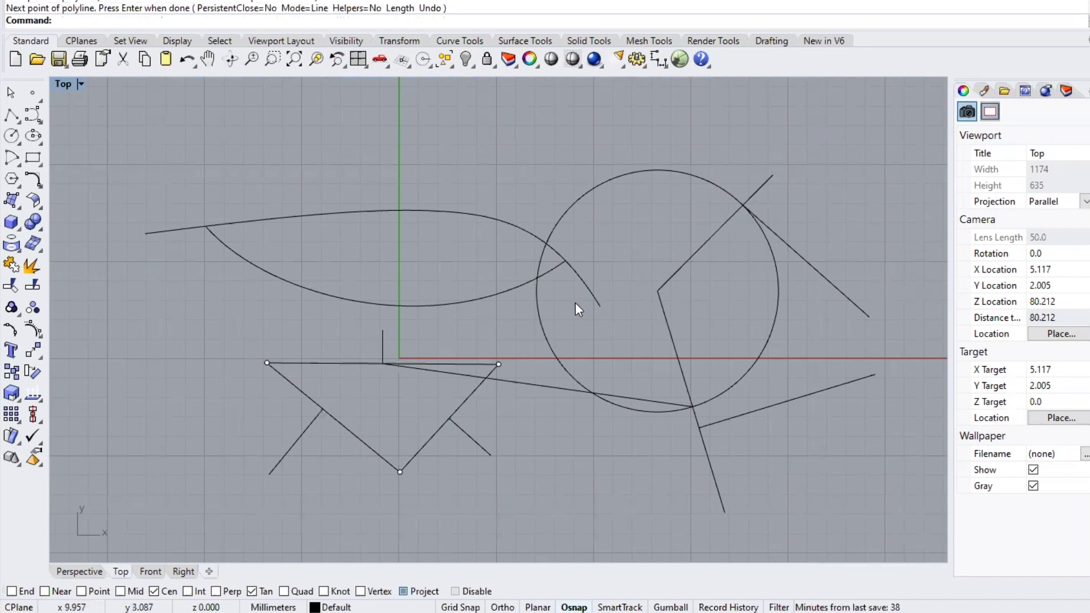
Step: Replace Center and Tangent snaps with Quad and draw a closed four-sided polyline through the circle's four quadrant points
left_click(153, 590)
left_click(252, 591)
left_click(283, 591)
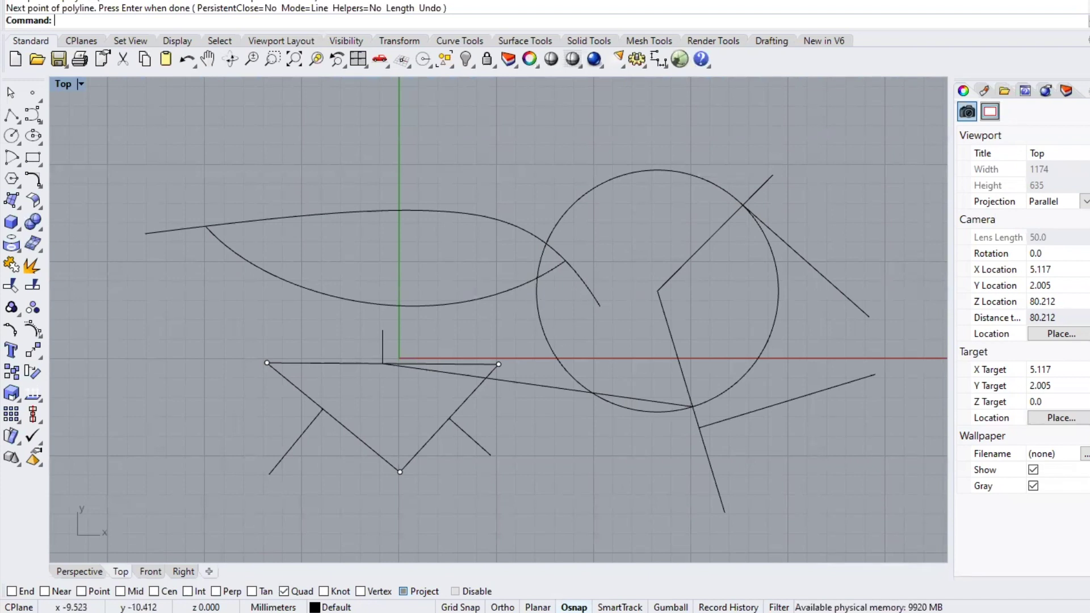
key("Return")
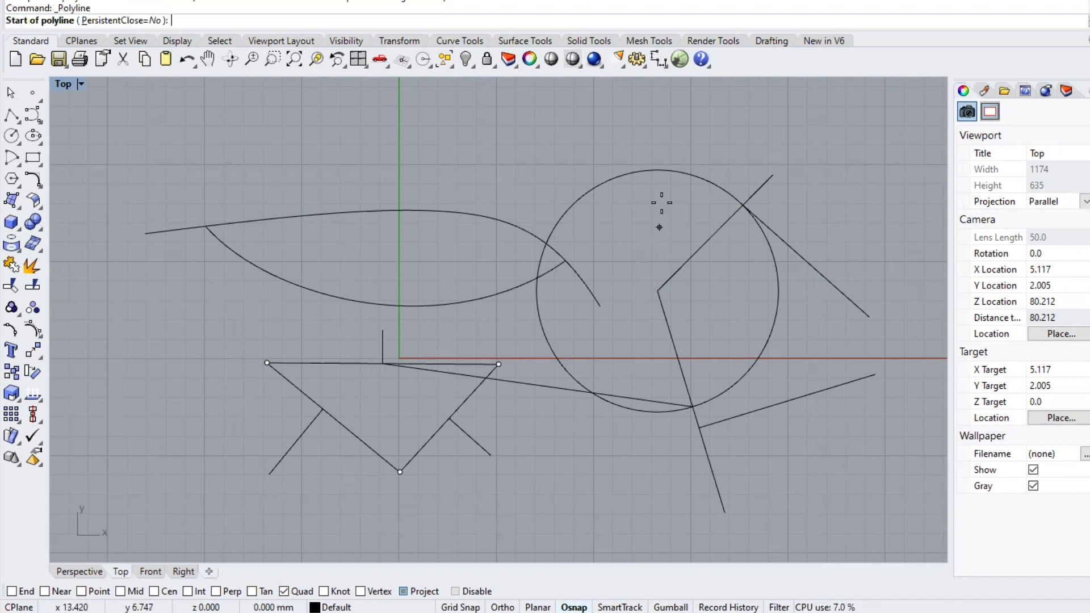
left_click(657, 170)
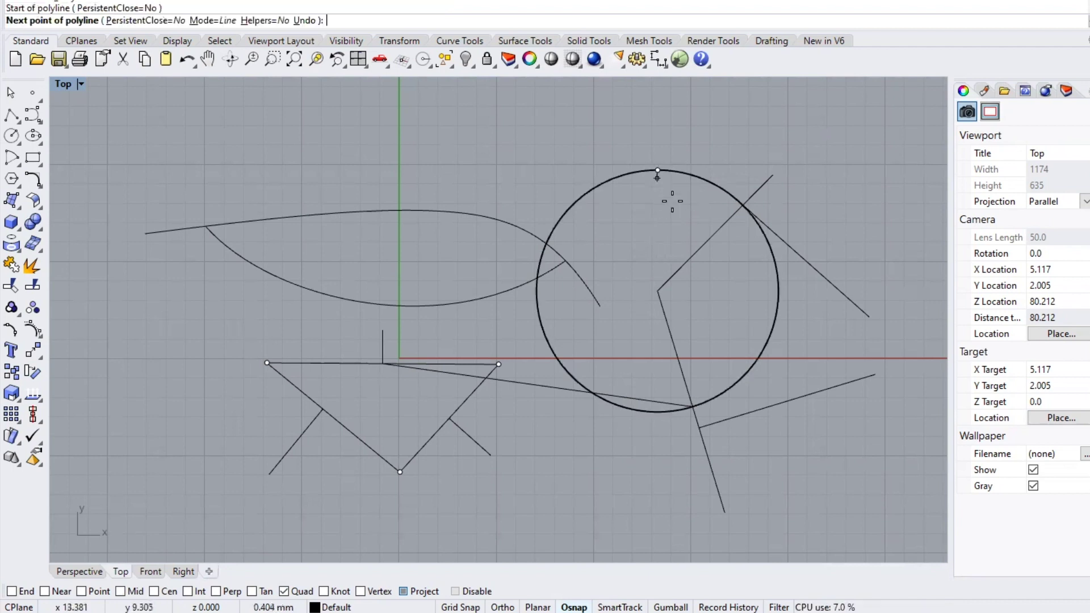
left_click(778, 300)
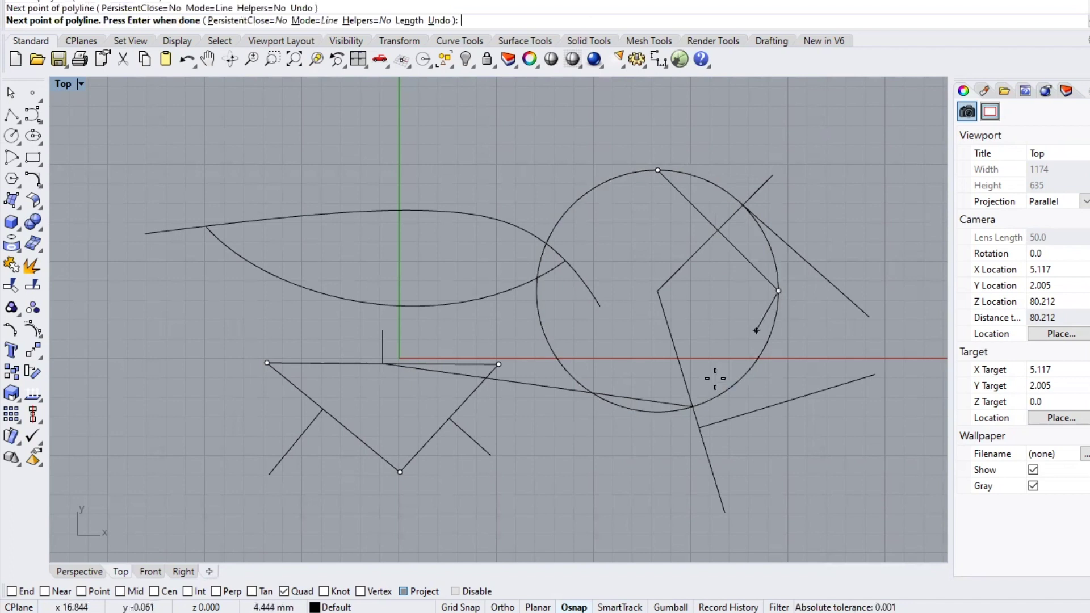
left_click(657, 411)
left_click(537, 290)
left_click(656, 172)
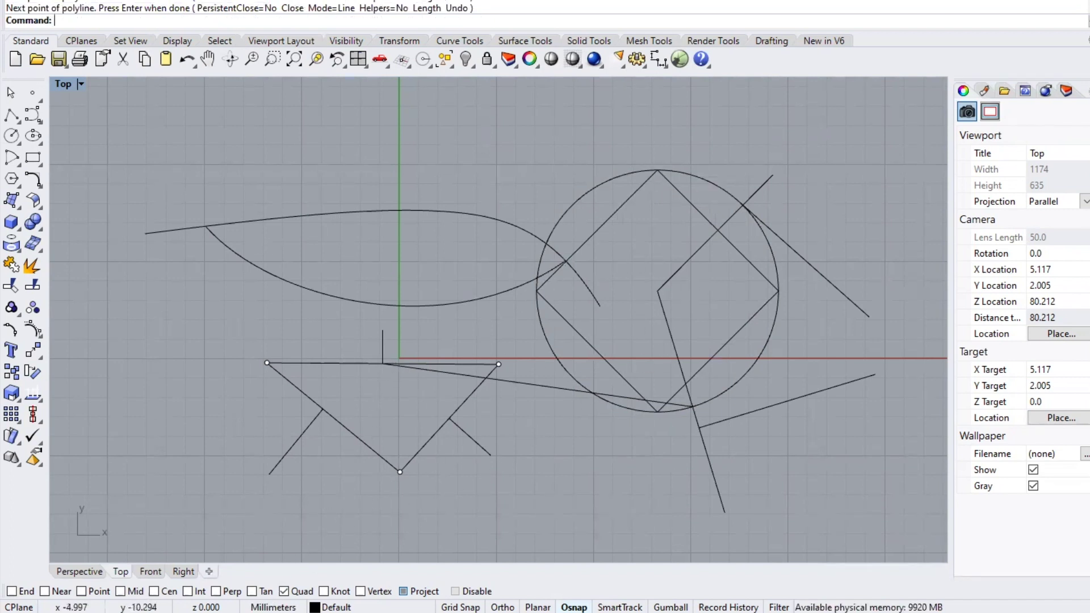
Step: Replace Quad snap with Knot, select the long upper curve, and draw a straight degree 3 curve between its two end knots
left_click(283, 591)
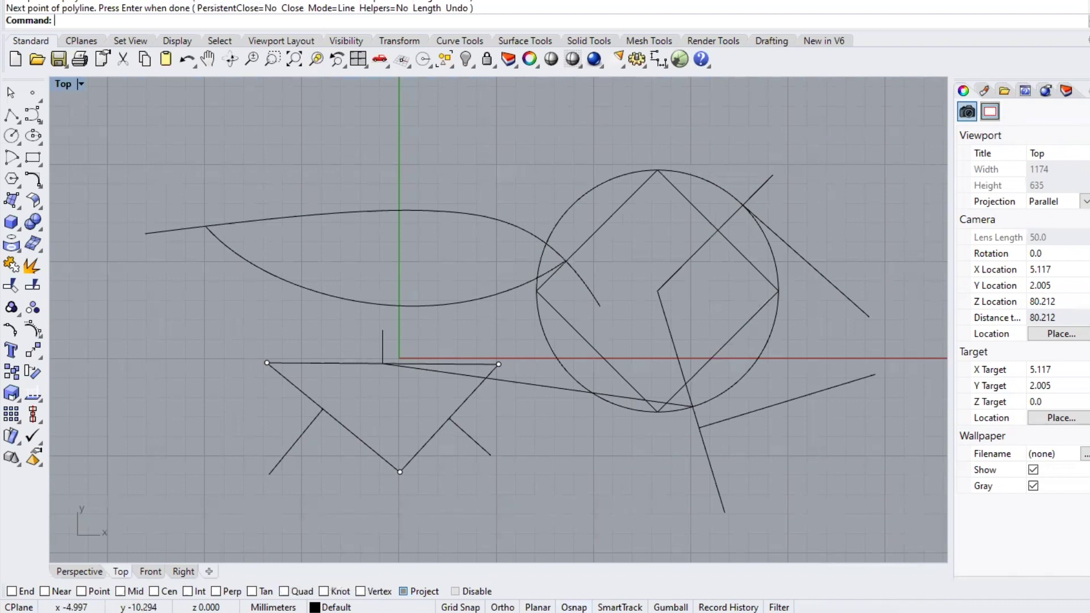
left_click(334, 591)
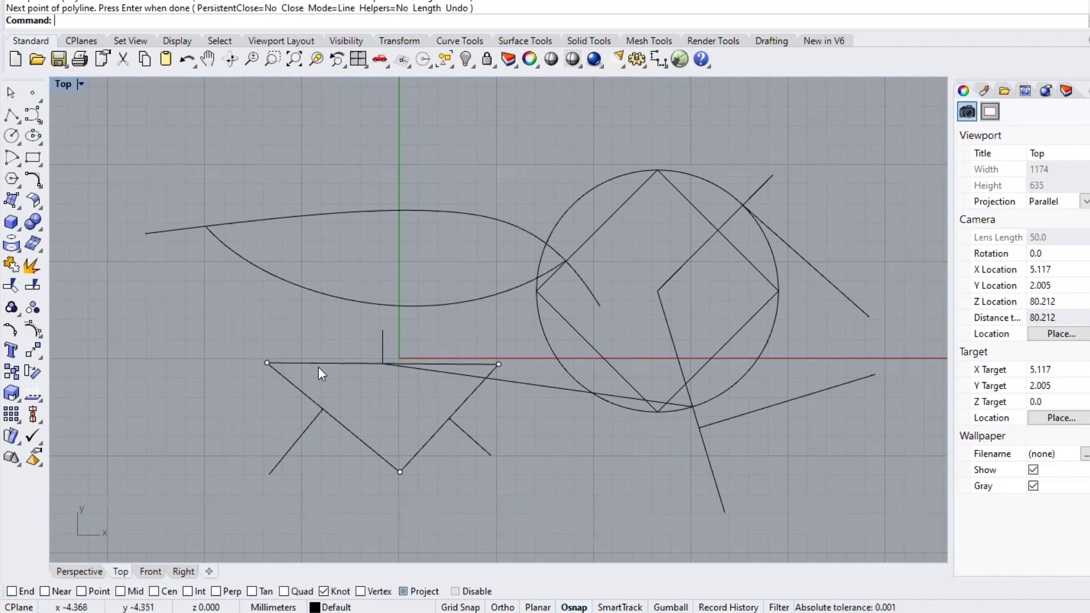
left_click(305, 213)
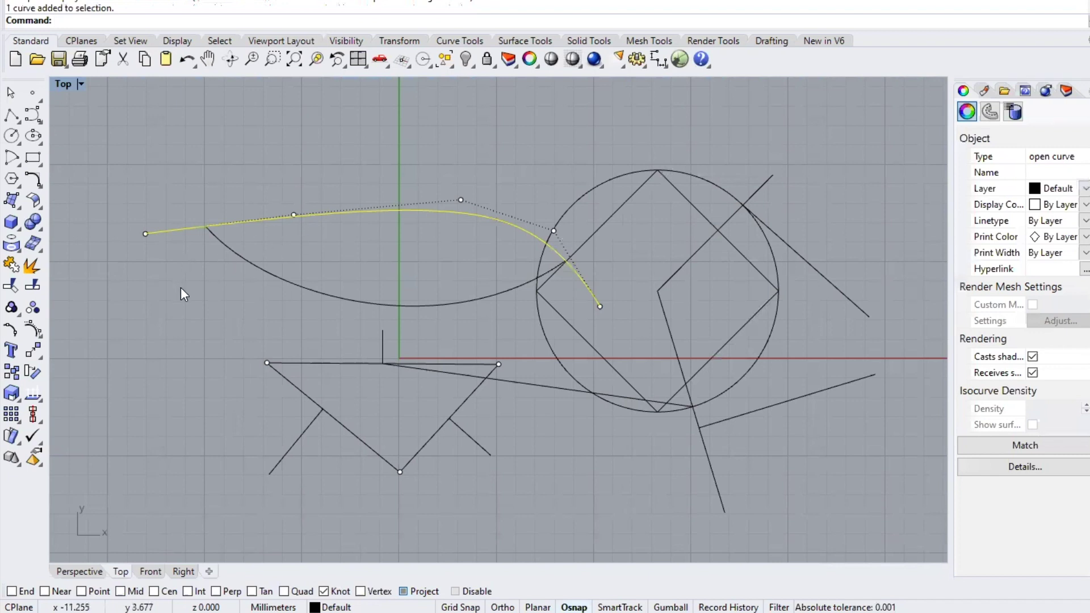
left_click(32, 114)
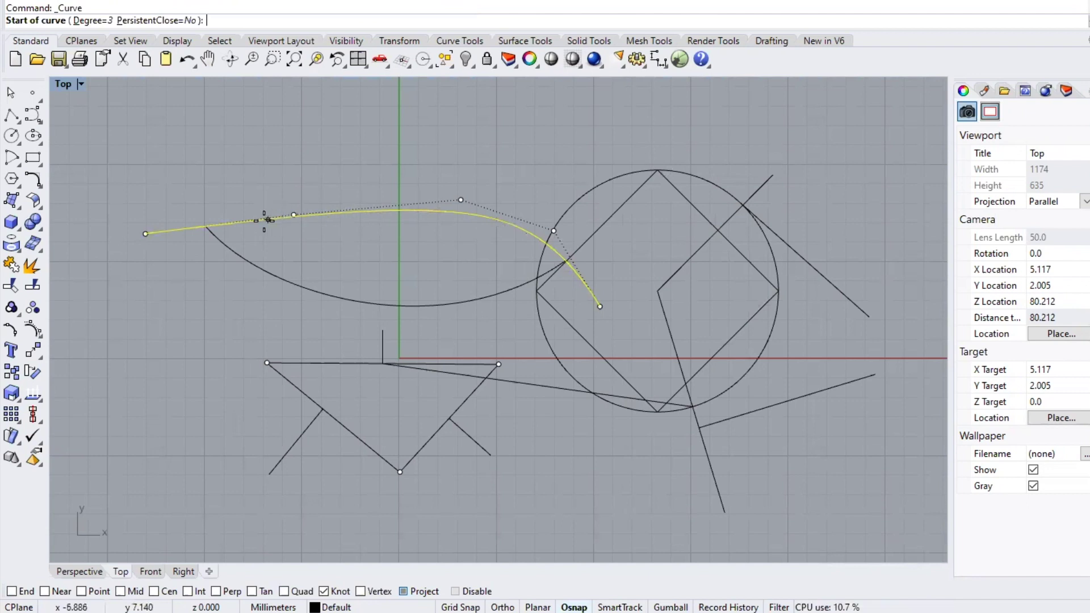
left_click(146, 234)
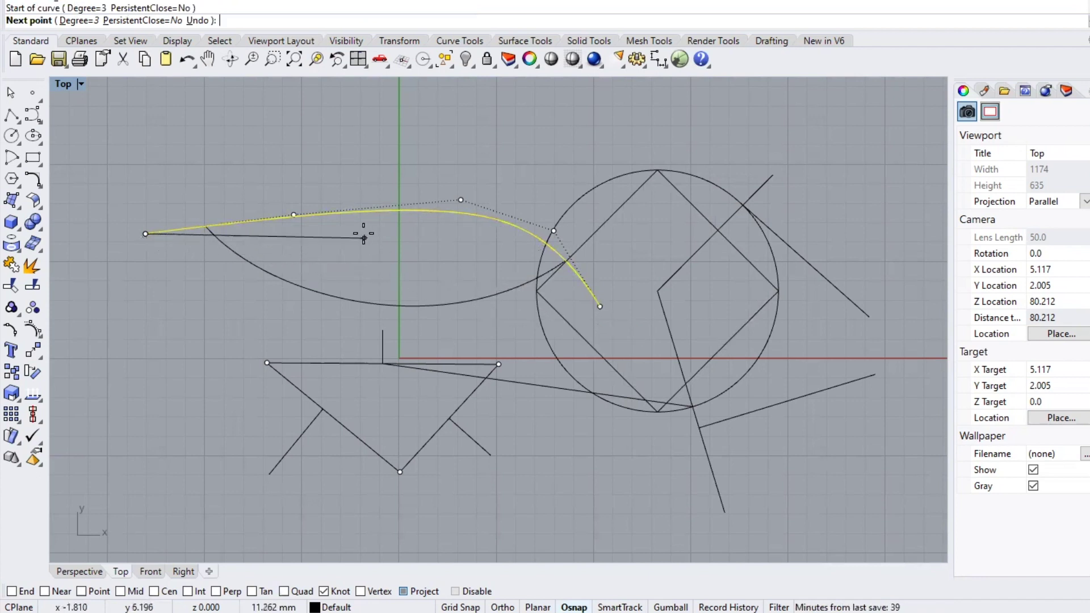
left_click(600, 306)
key("Return")
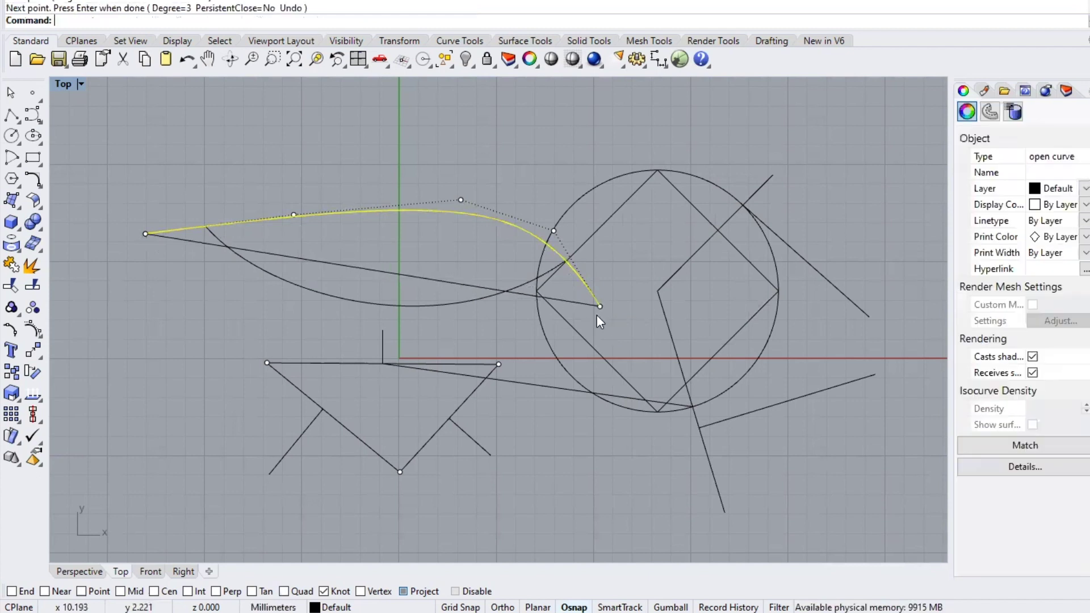
Step: Replace Knot snap with Vertex snap
left_click(339, 591)
left_click(339, 591)
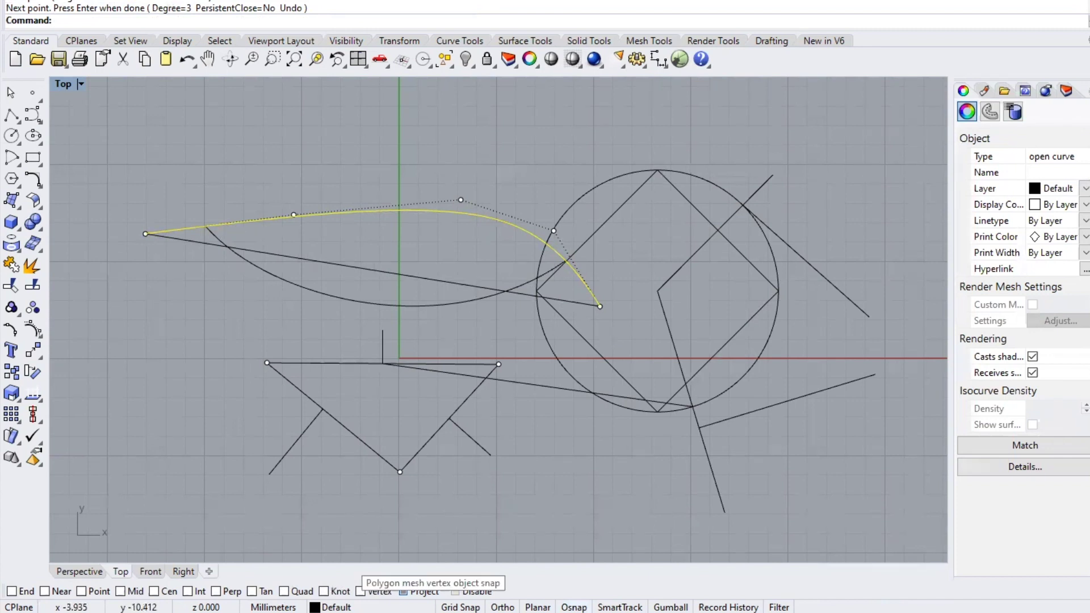
left_click(360, 591)
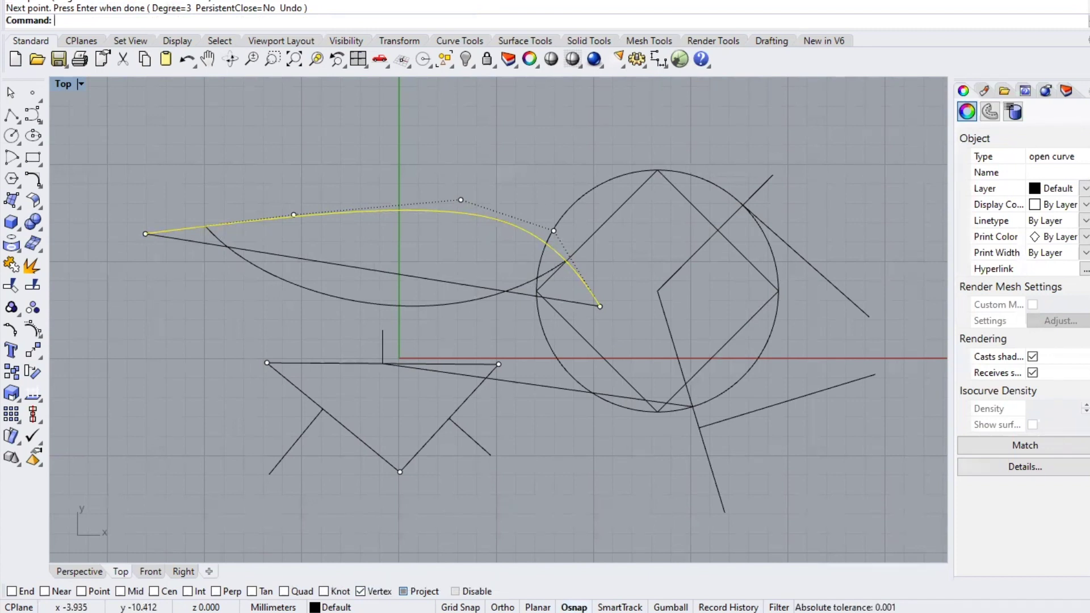